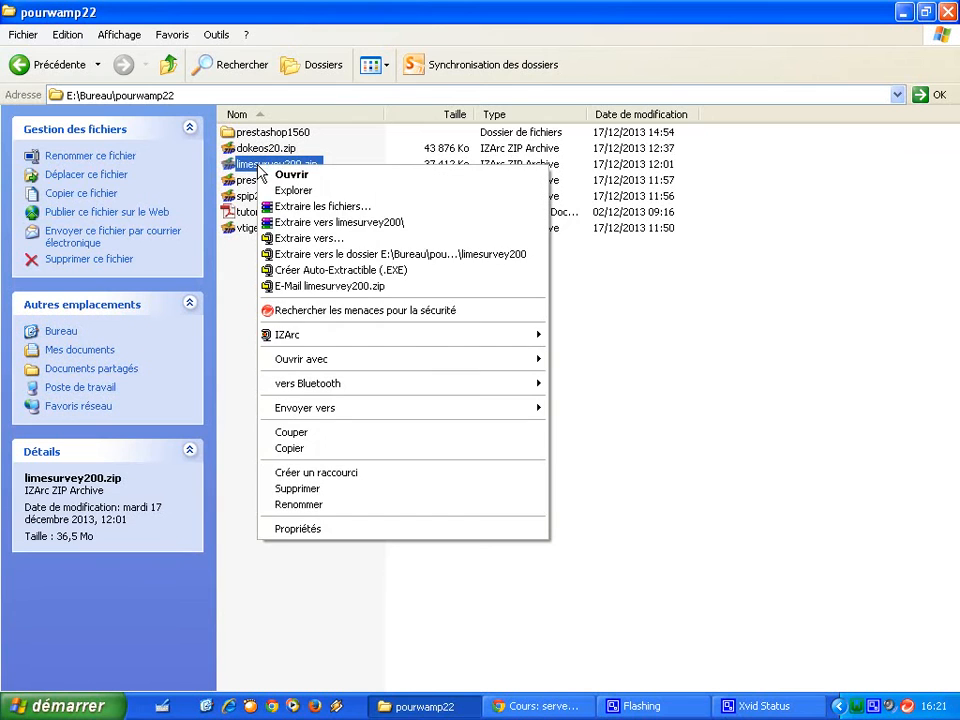
Extract limesurvey200.zip with IZArc's 'Extraire vers .\limesurvey200' option.
mouse_move(338, 340)
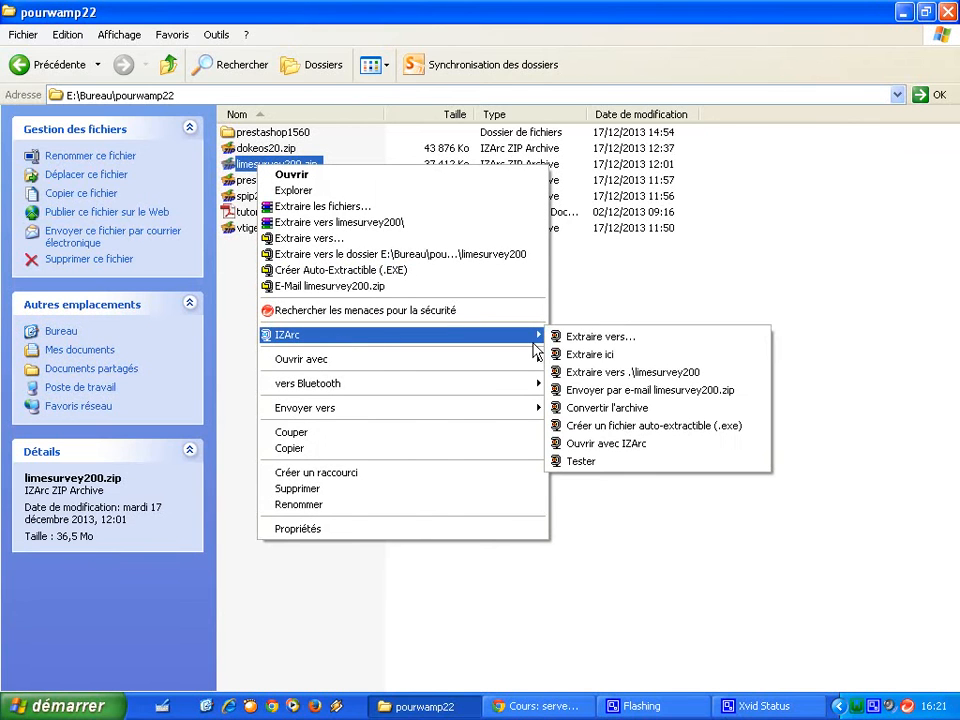
click(618, 380)
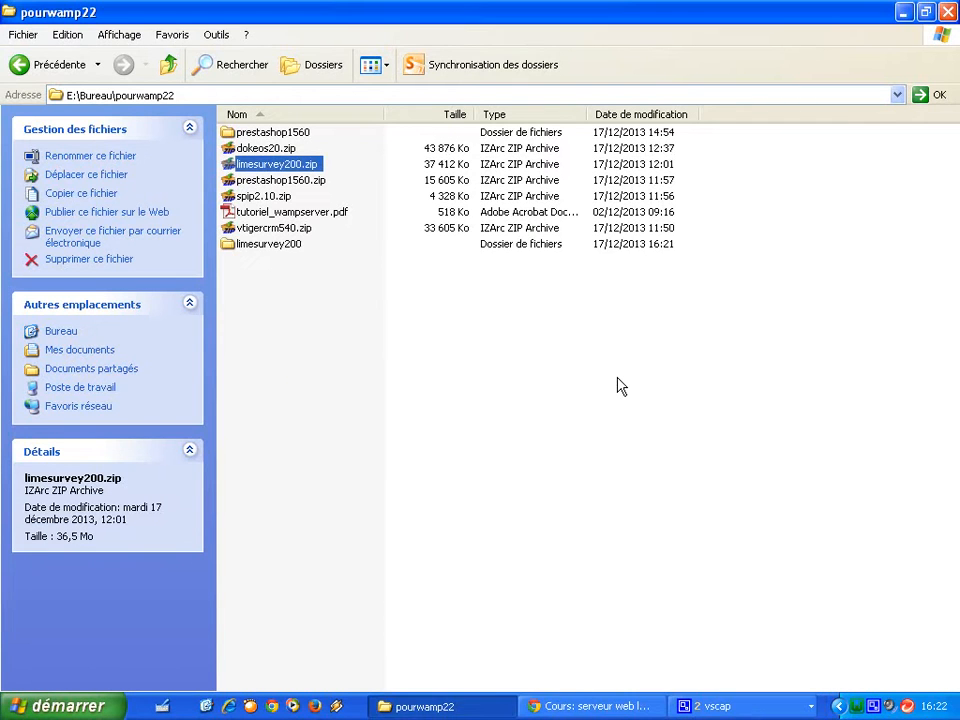
Check the extracted limesurvey200 folder's contents, then copy the folder from pourwamp22.
double_click(258, 246)
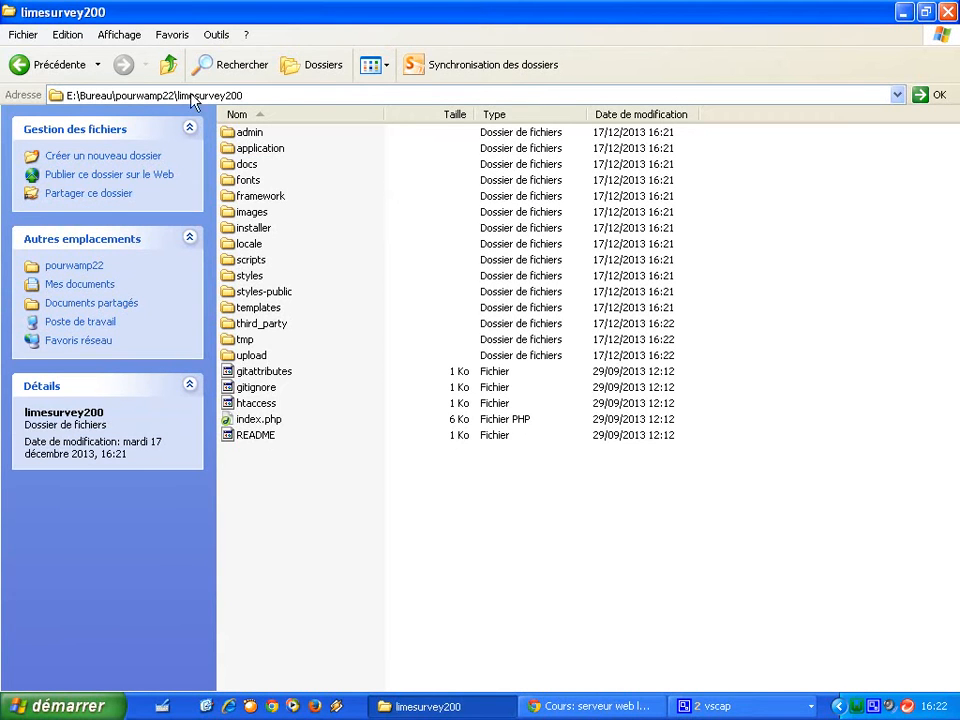
click(168, 64)
click(248, 135)
right_click(266, 141)
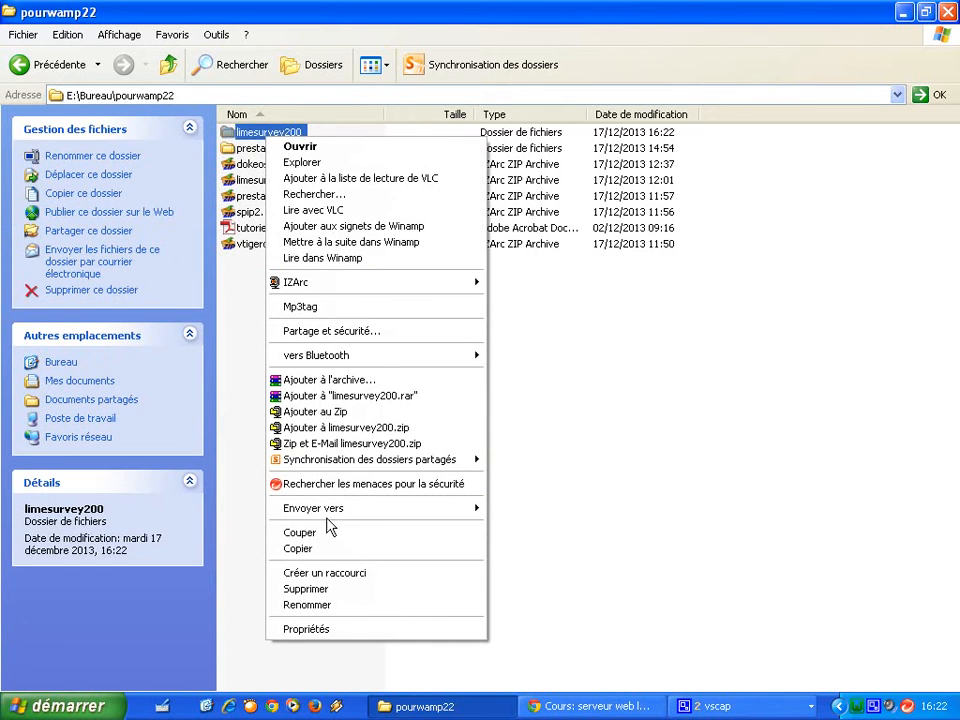
click(330, 549)
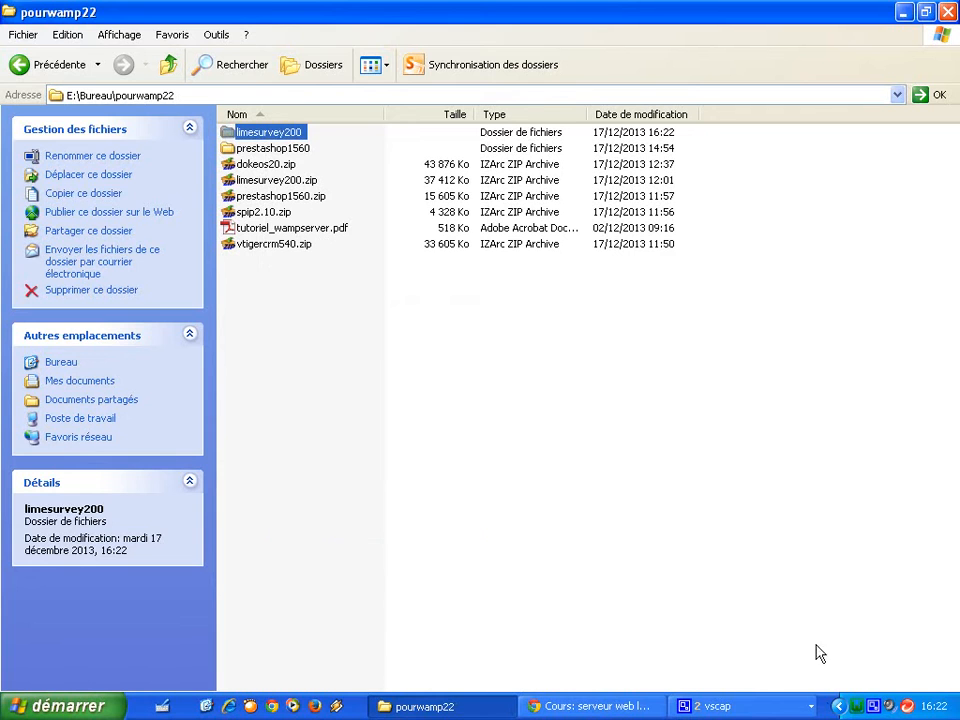
click(855, 708)
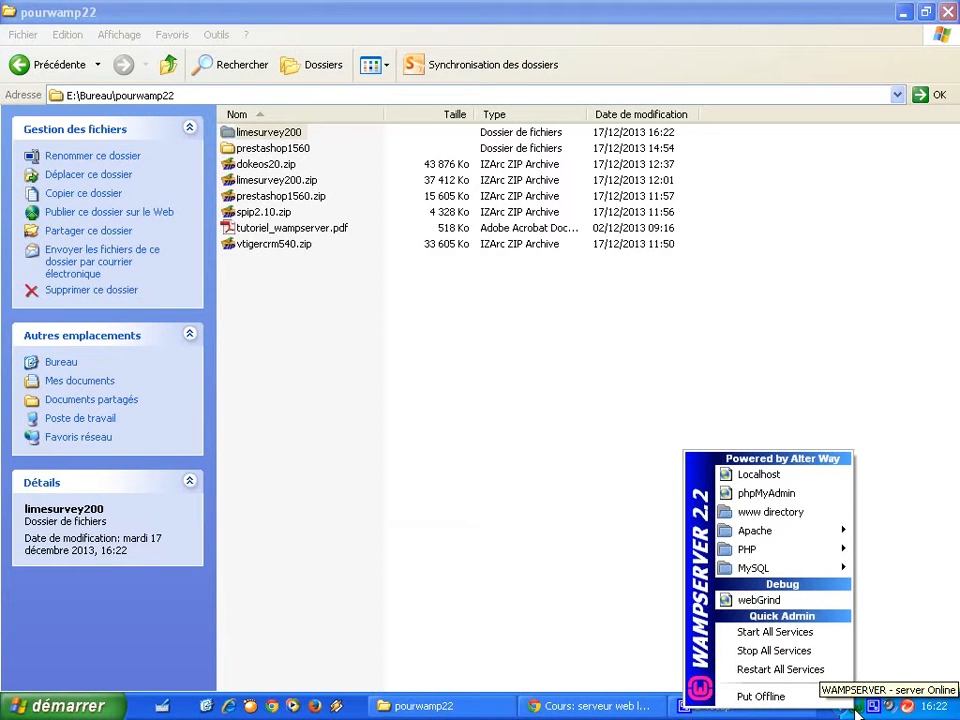
Paste the limesurvey200 folder into the C:\wamp\www directory.
click(800, 513)
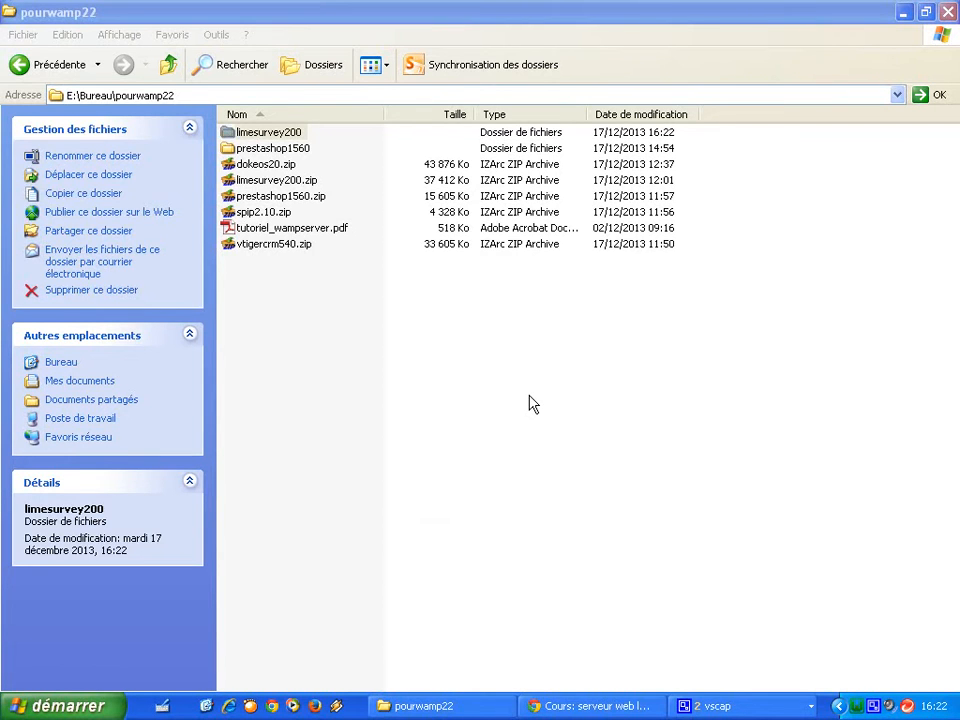
right_click(296, 273)
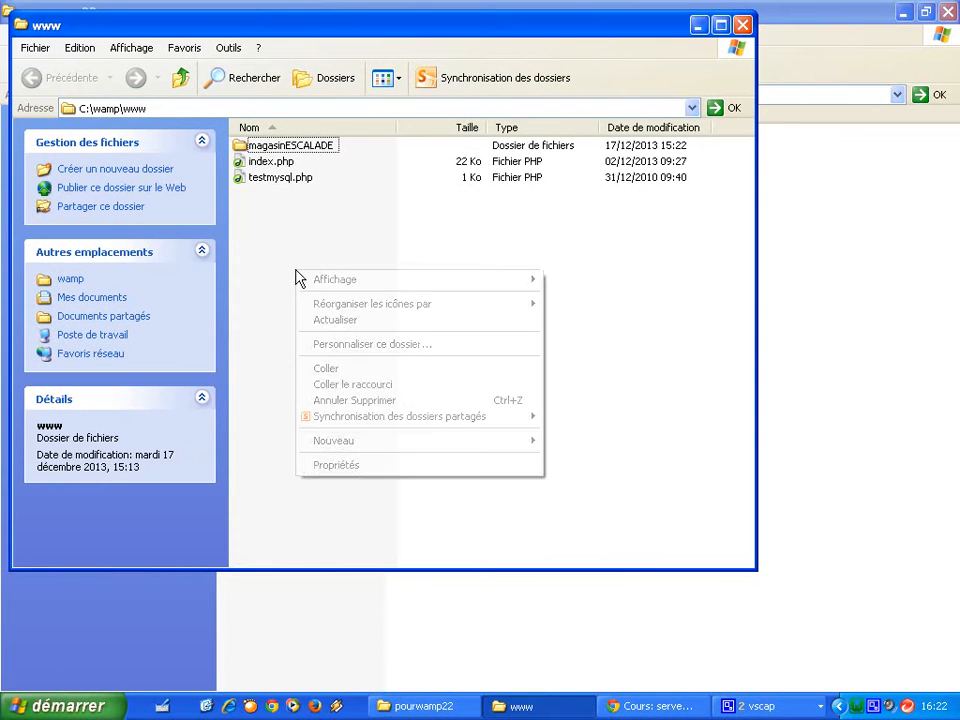
click(330, 370)
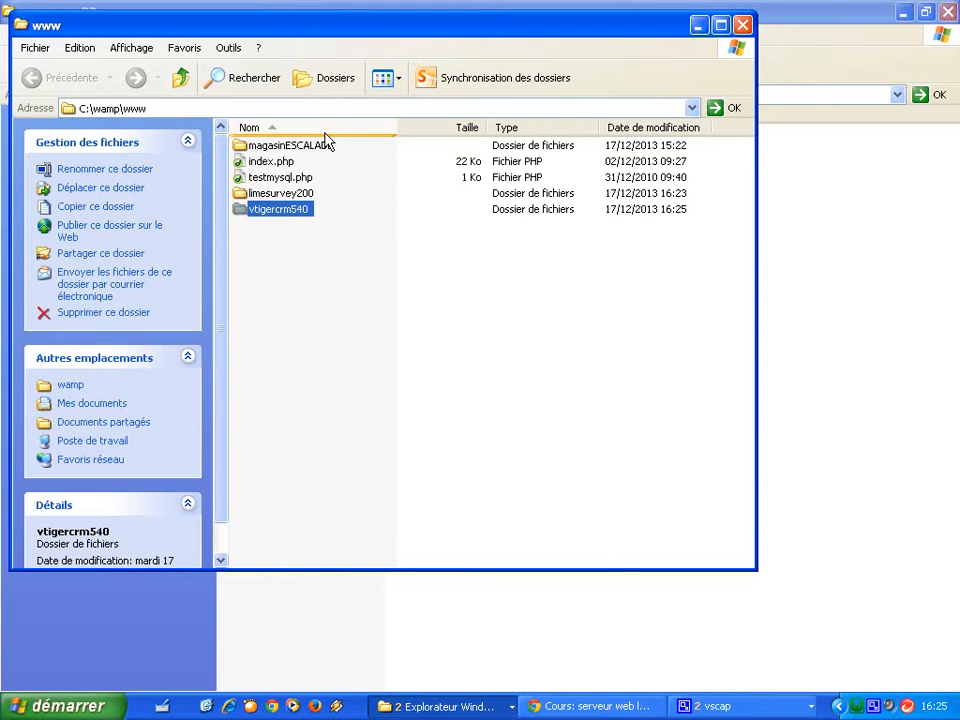
click(290, 236)
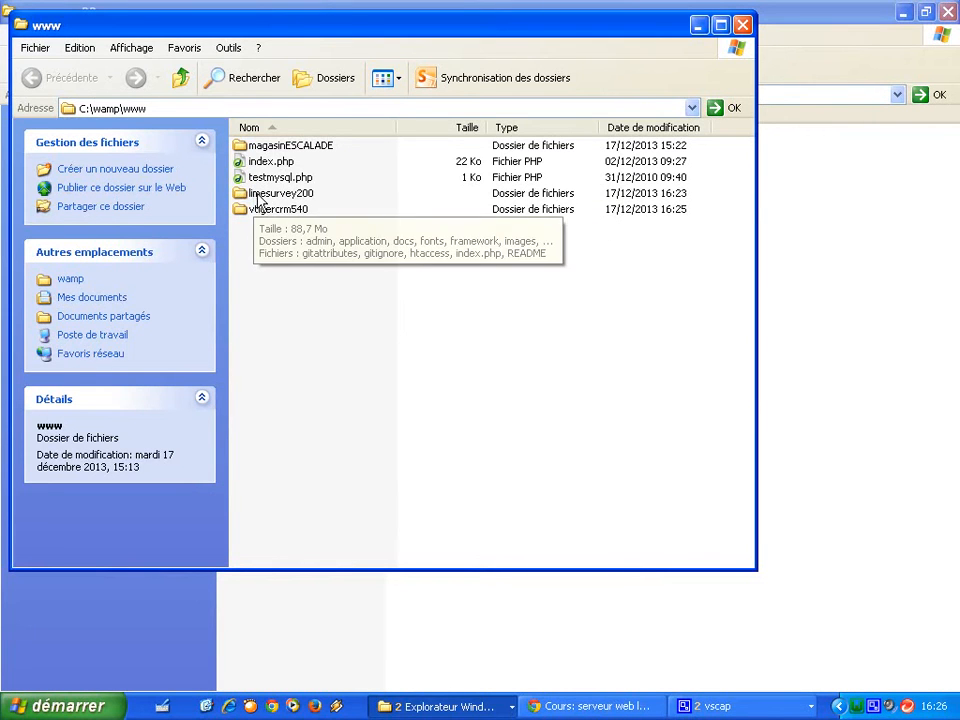
click(858, 705)
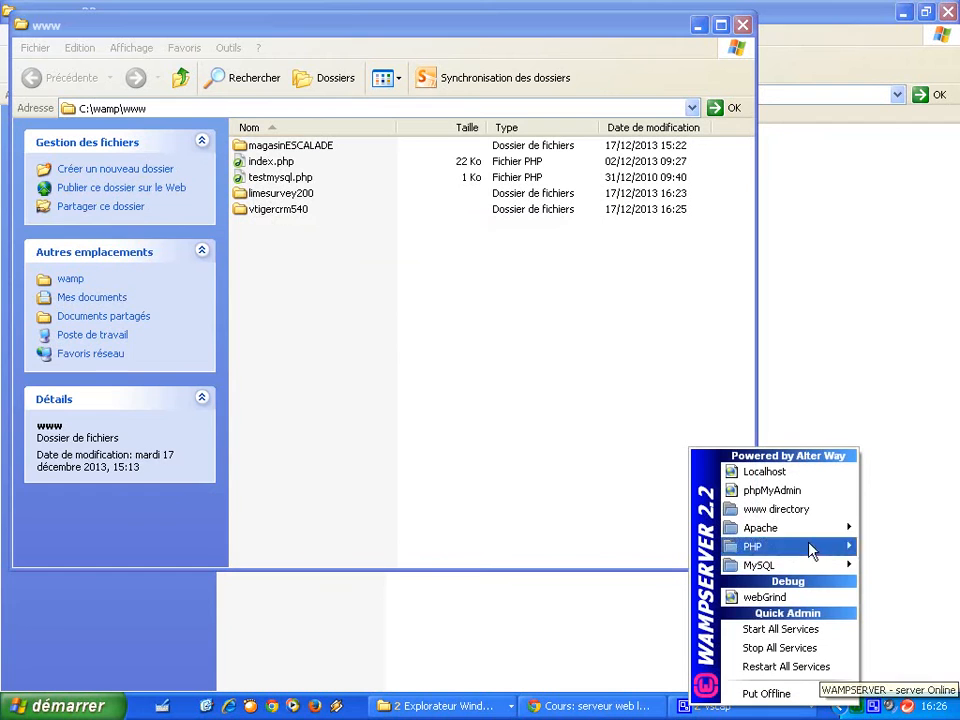
Open the localhost WampServer page and scroll to limesurvey200 under Vos Projets.
click(785, 474)
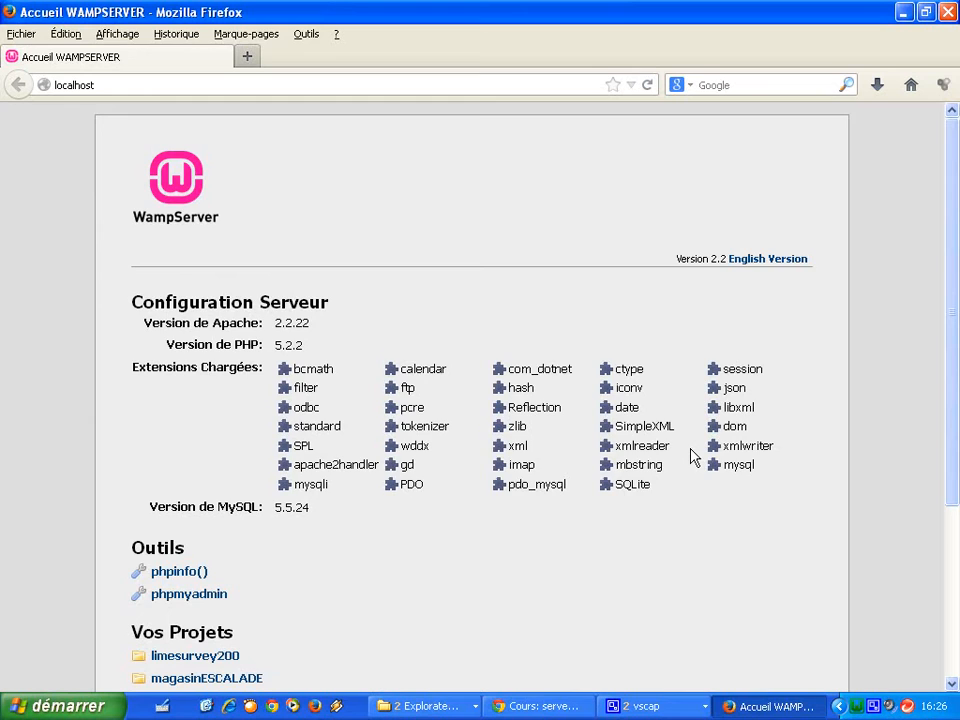
drag(953, 332, 428, 465)
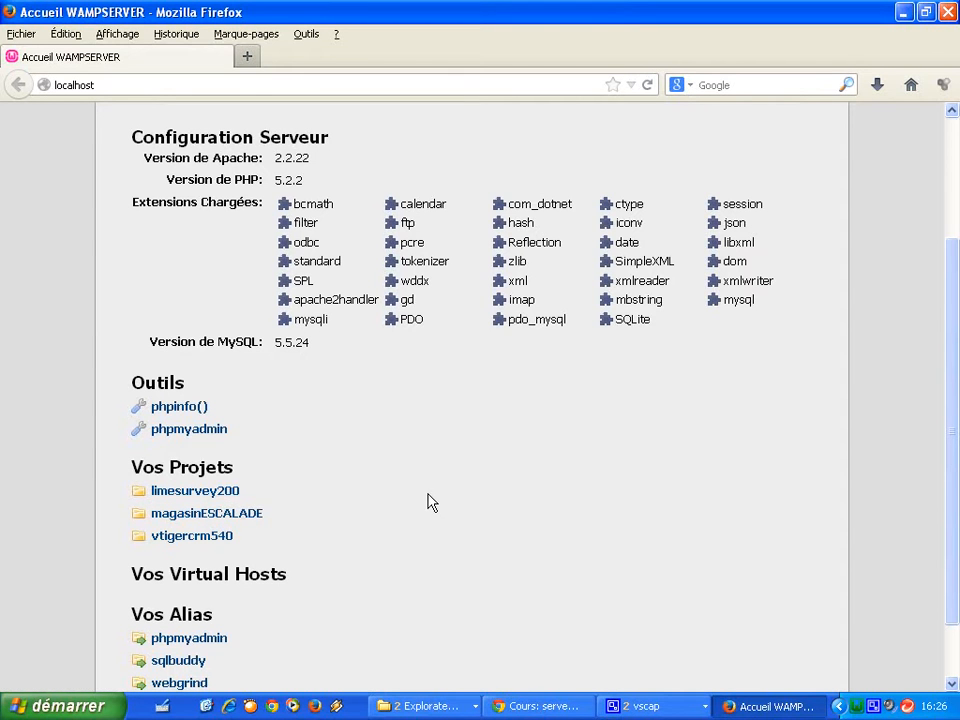
Rename the limesurvey200 folder in C:\wamp\www to enqueteUN, then go back to Firefox.
click(418, 705)
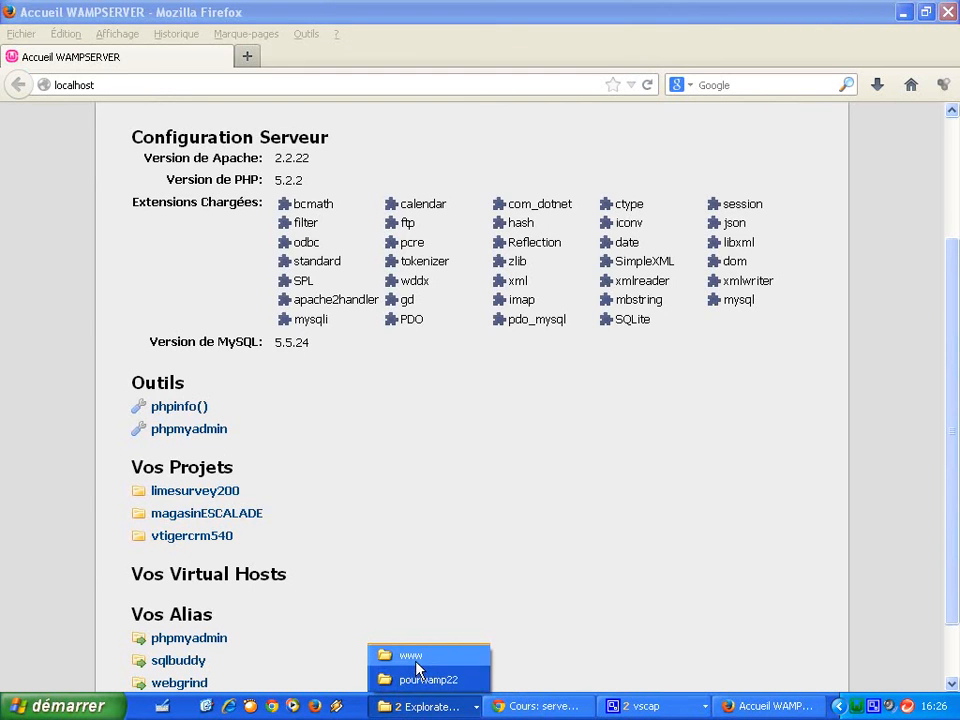
click(418, 658)
click(290, 197)
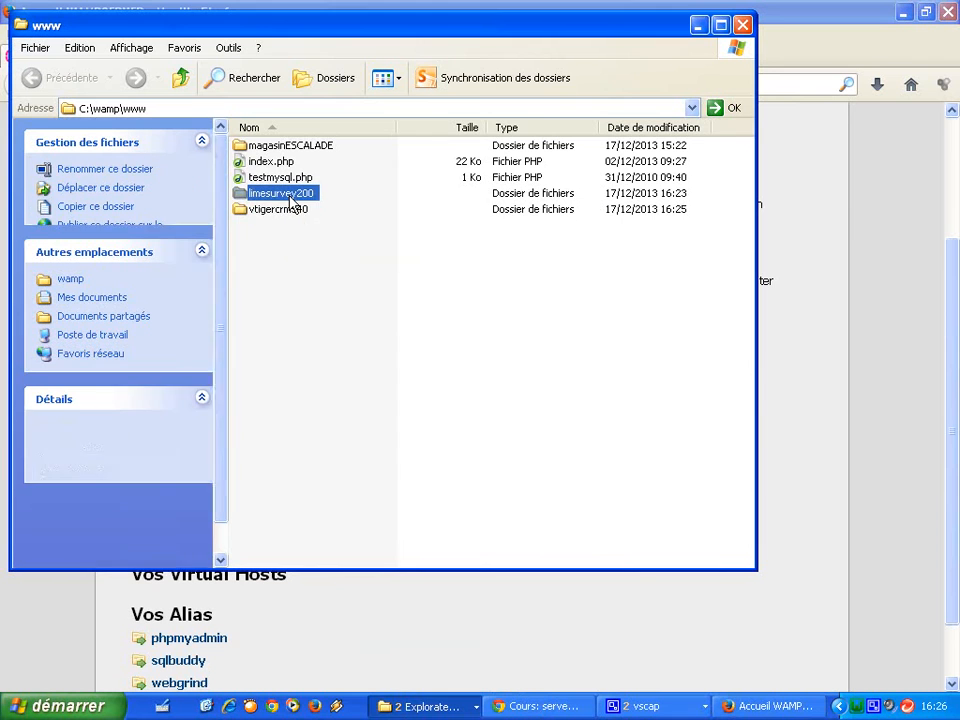
right_click(290, 197)
click(355, 680)
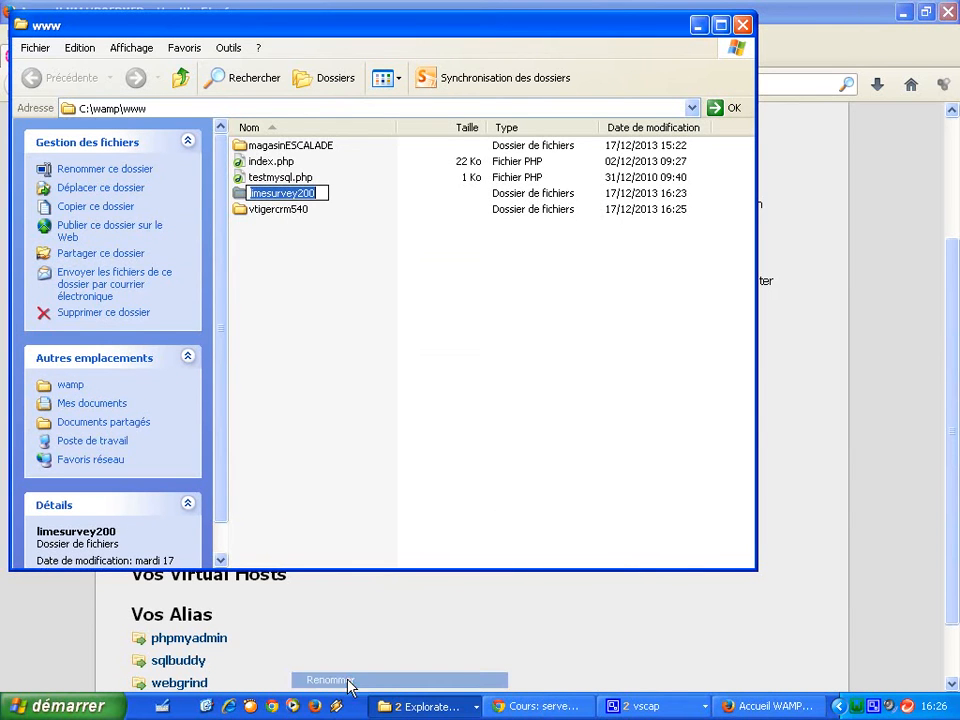
text(enqueteUN)
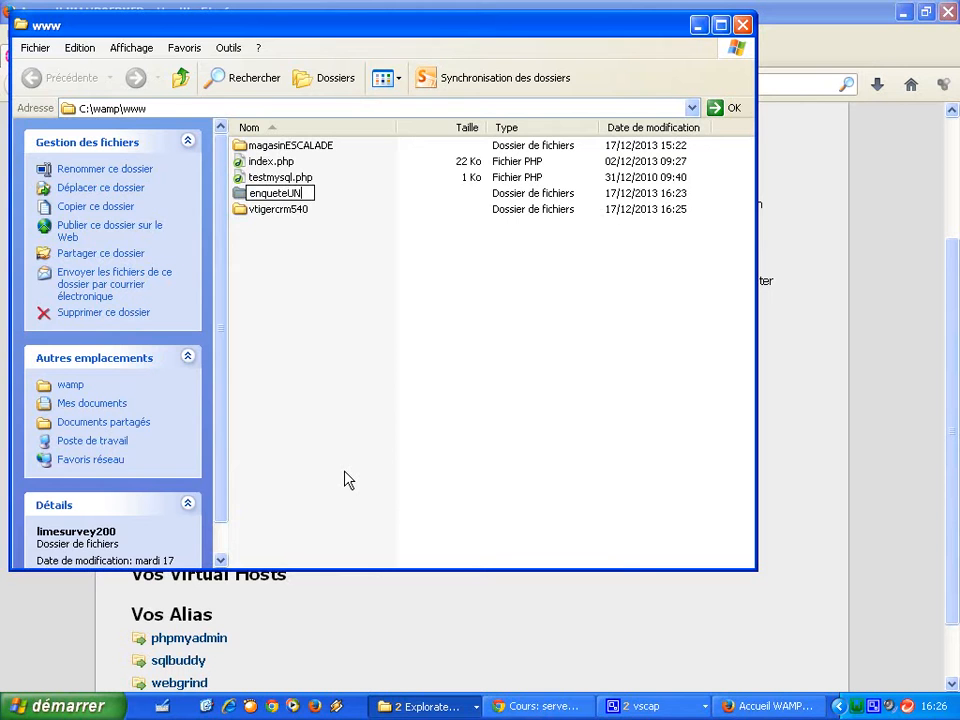
click(344, 480)
click(508, 604)
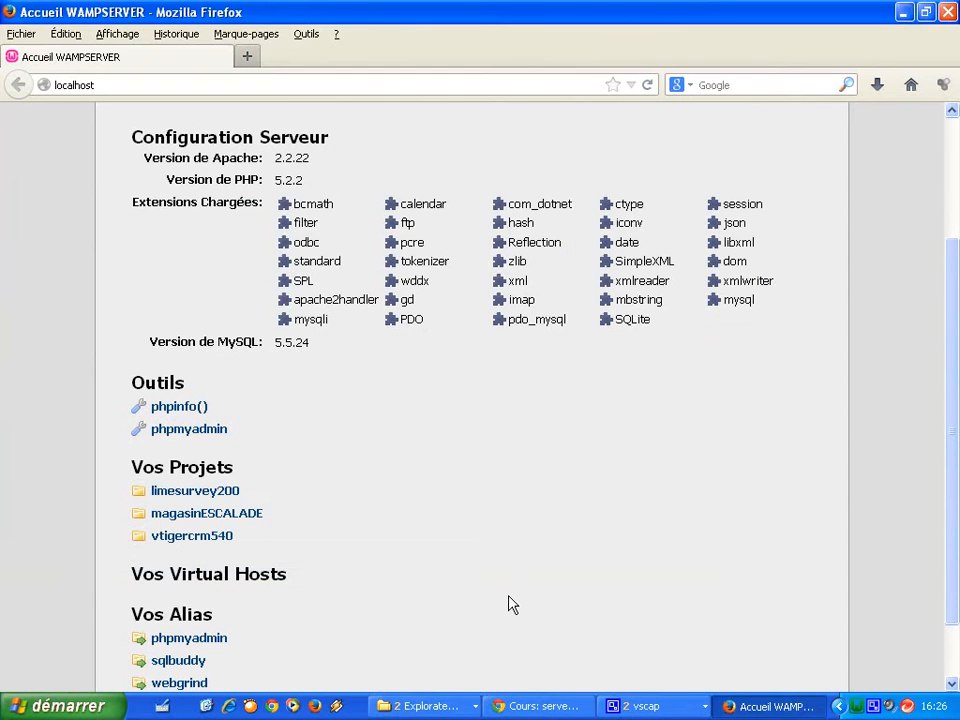
Refresh localhost, launch the enqueteUN installer, and choose Français - French as its language.
key(F5)
click(203, 491)
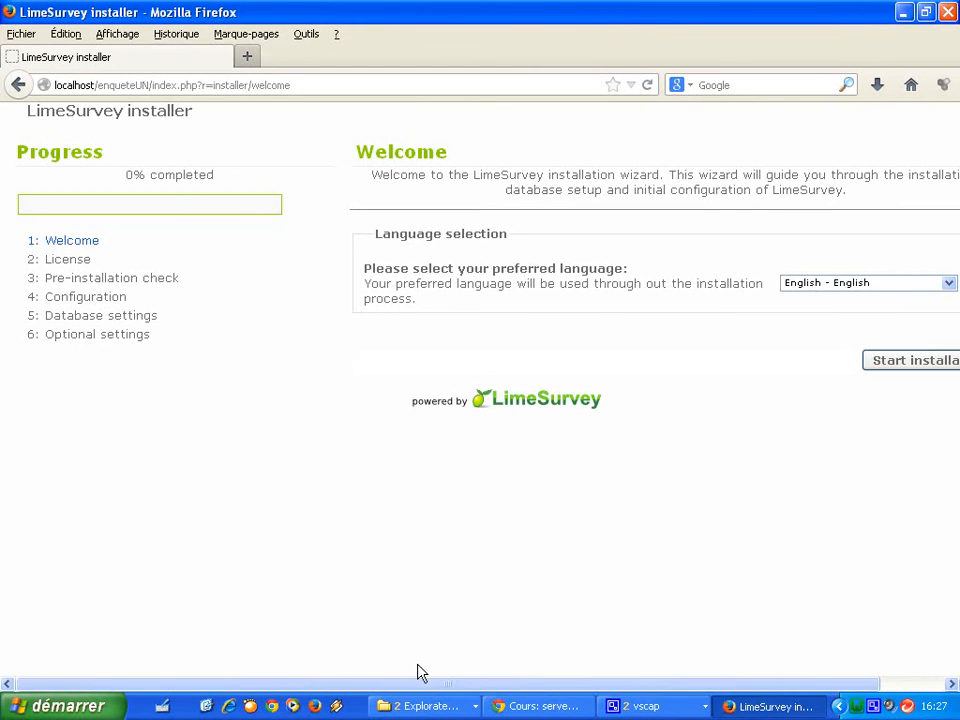
drag(418, 688, 483, 688)
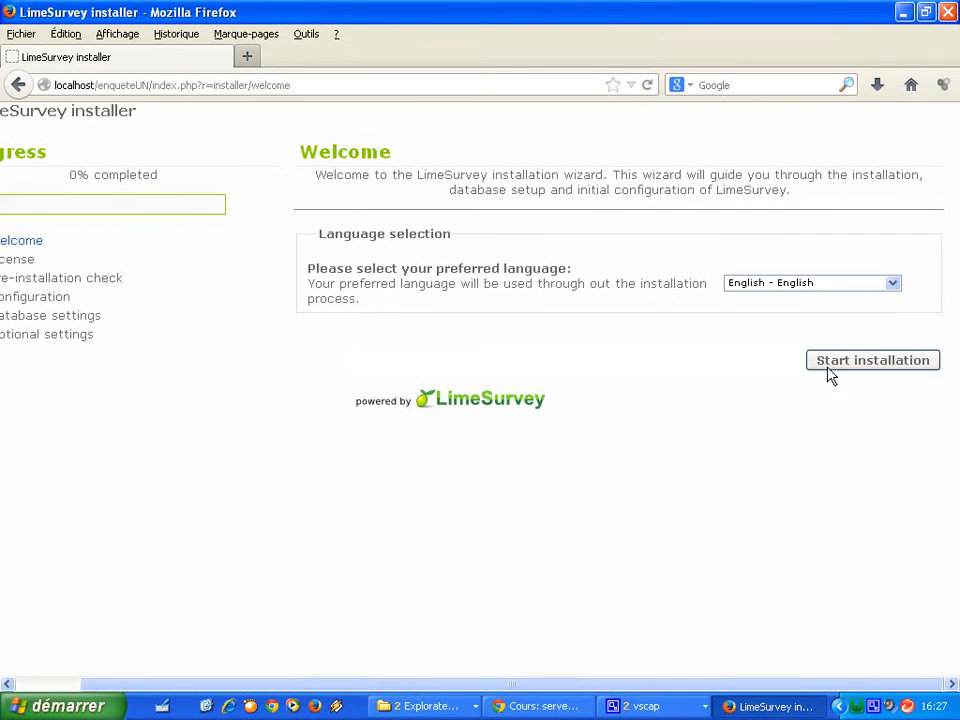
click(895, 284)
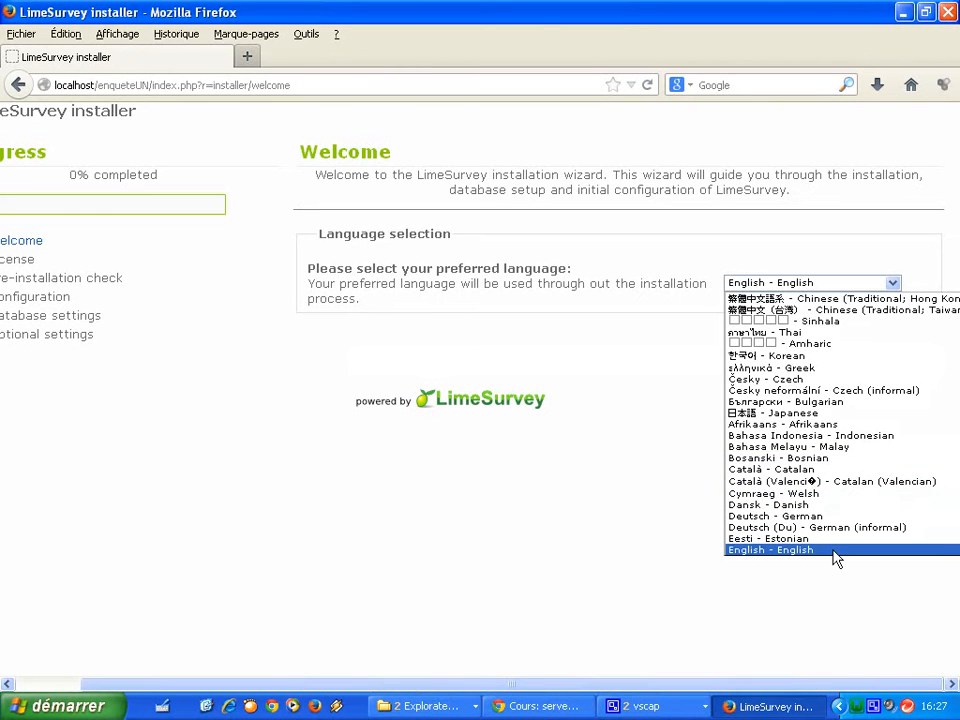
scroll(834, 557, down, 2)
scroll(836, 558, down, 3)
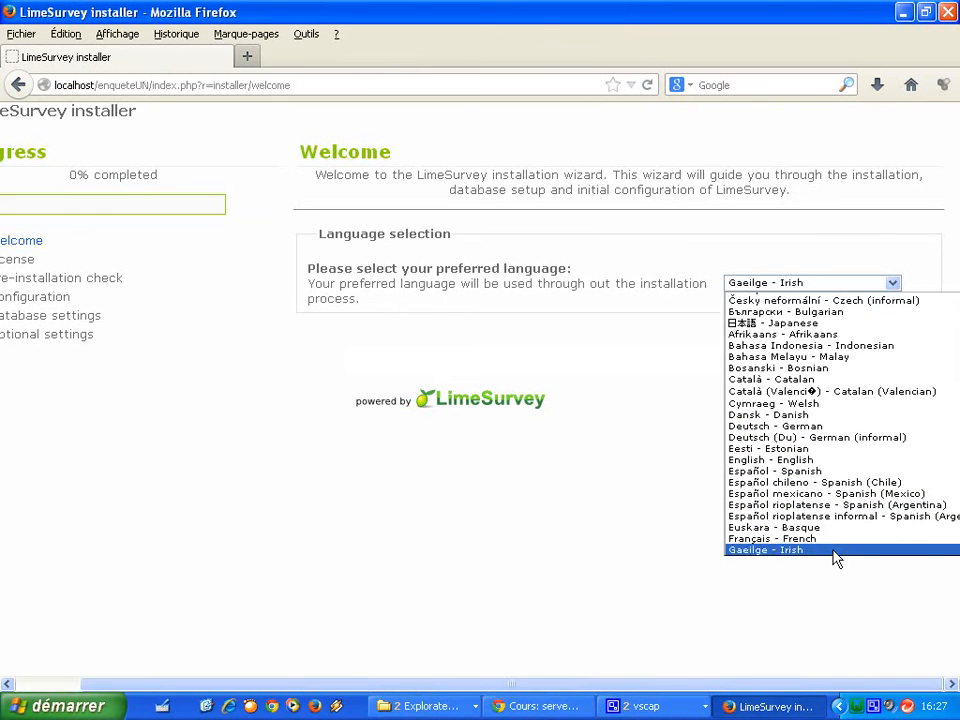
key(Return)
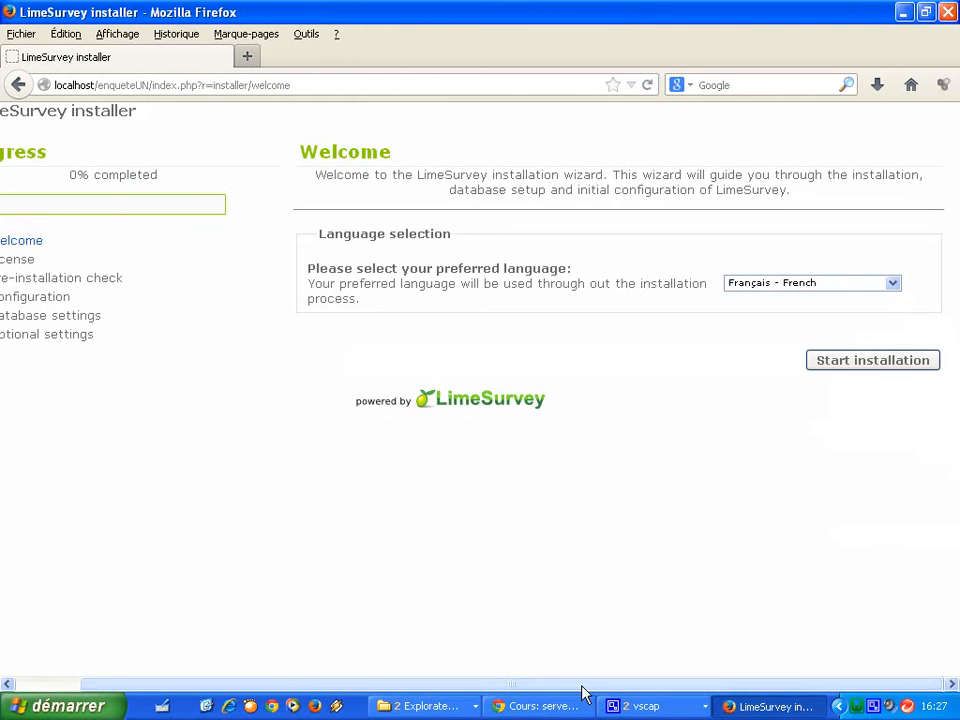
click(862, 372)
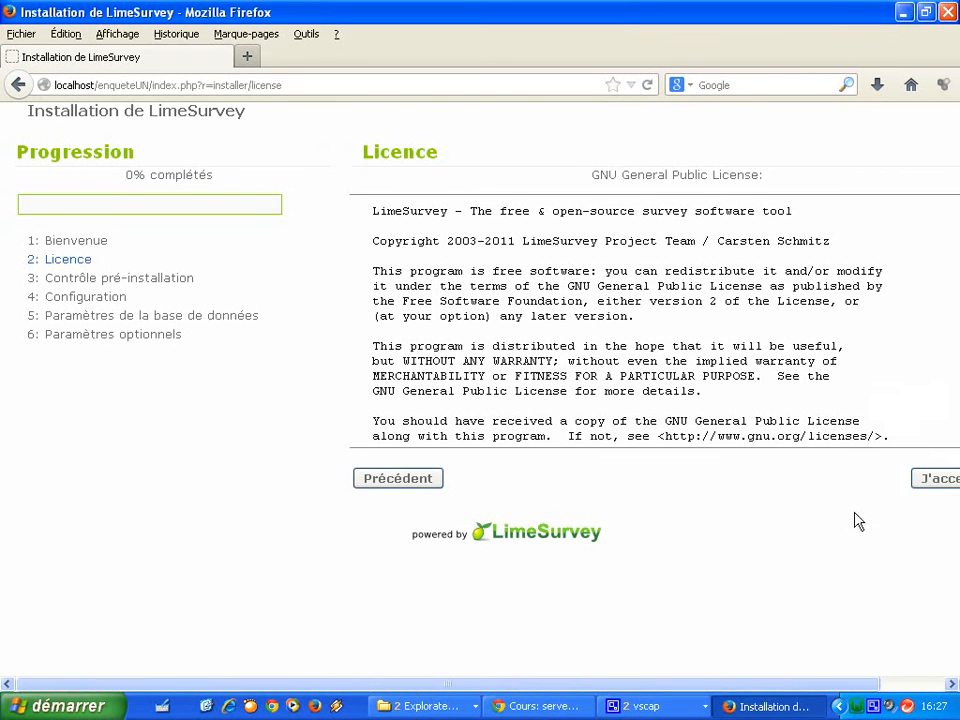
Accept the GNU licence and continue past the pre-installation check.
click(929, 485)
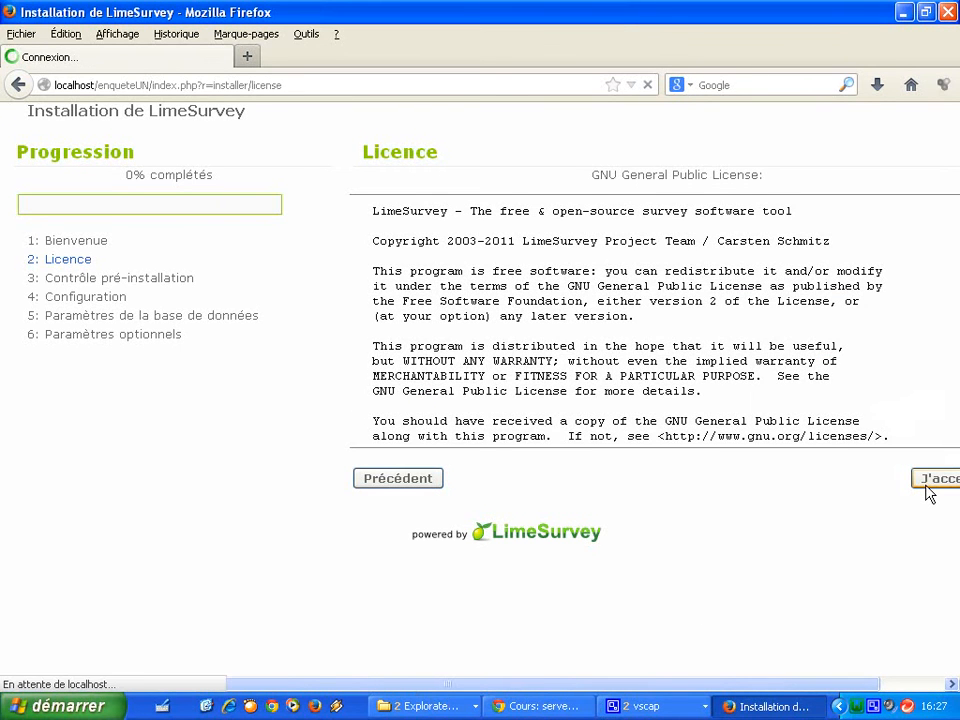
drag(955, 408, 954, 462)
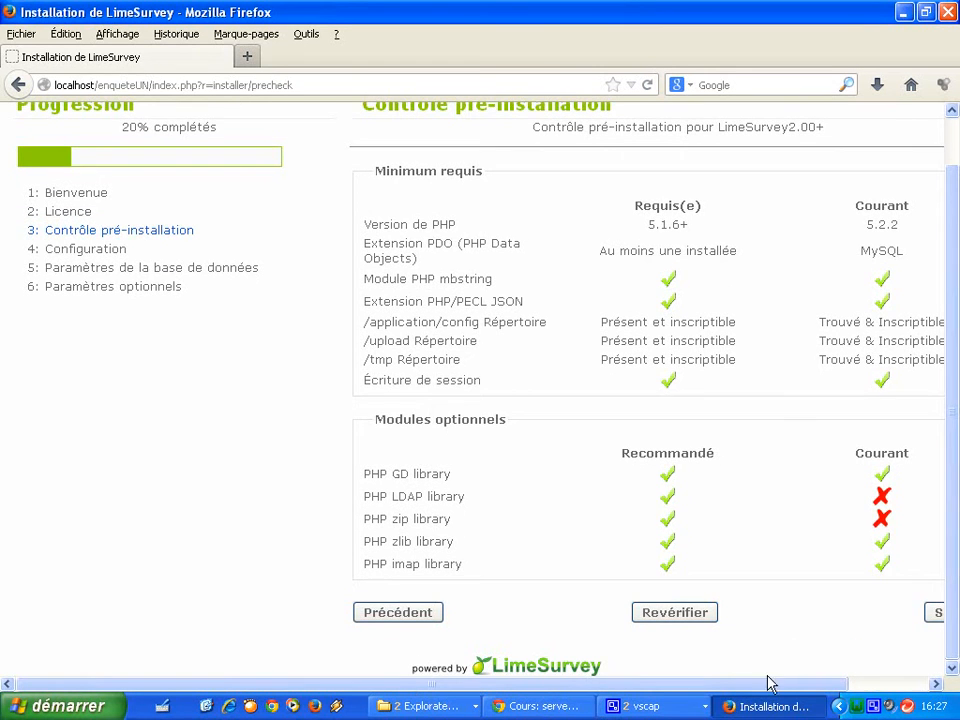
drag(778, 686, 827, 692)
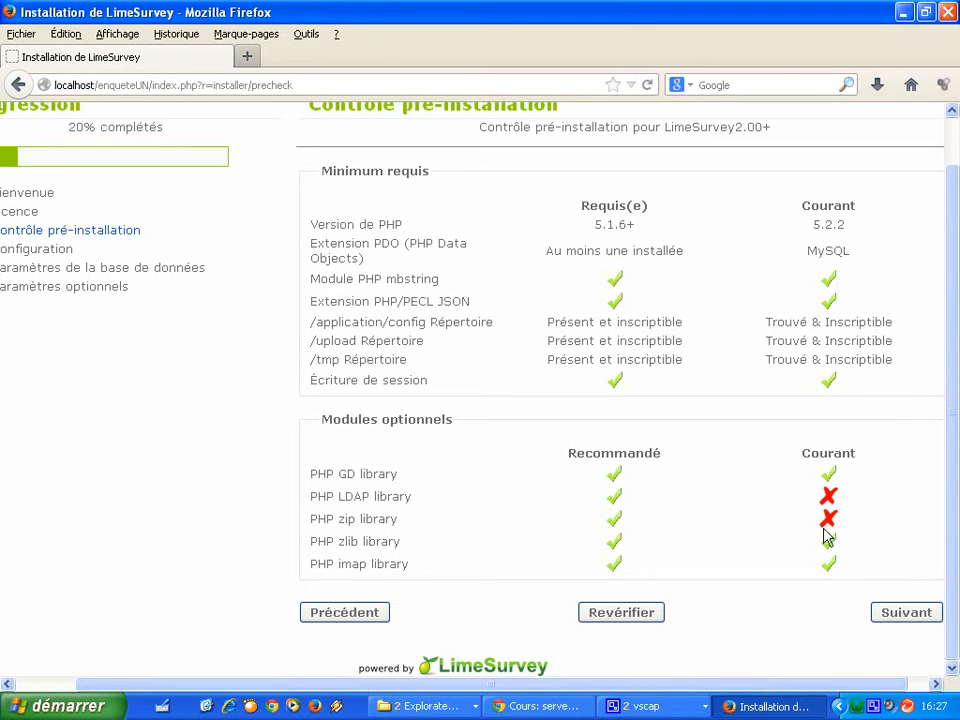
click(906, 616)
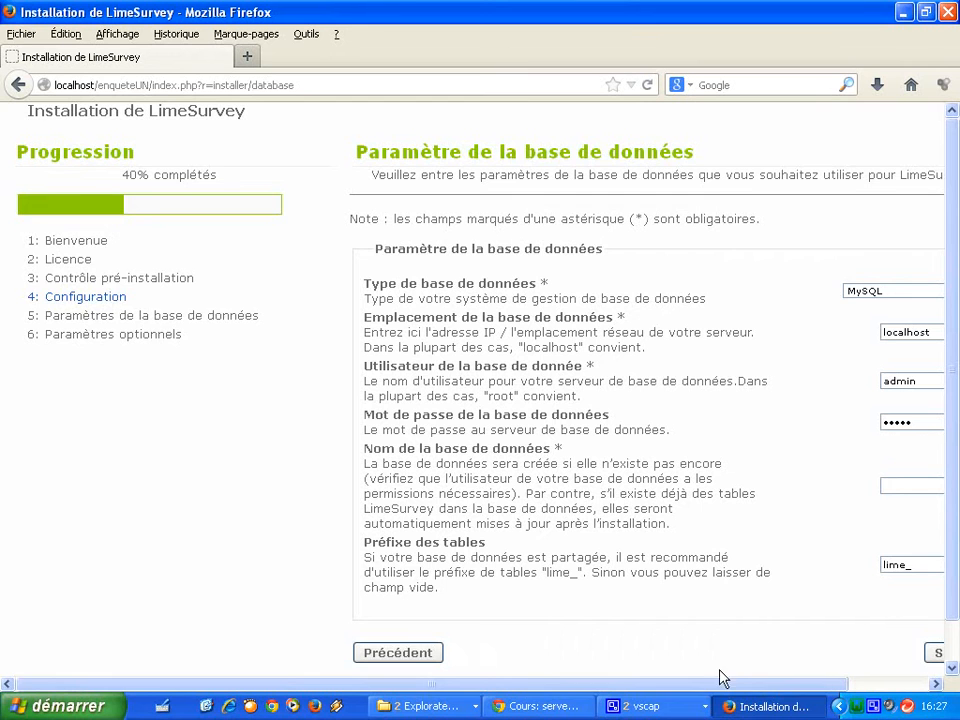
Change the database user from admin to root and clear the password.
drag(718, 685, 826, 690)
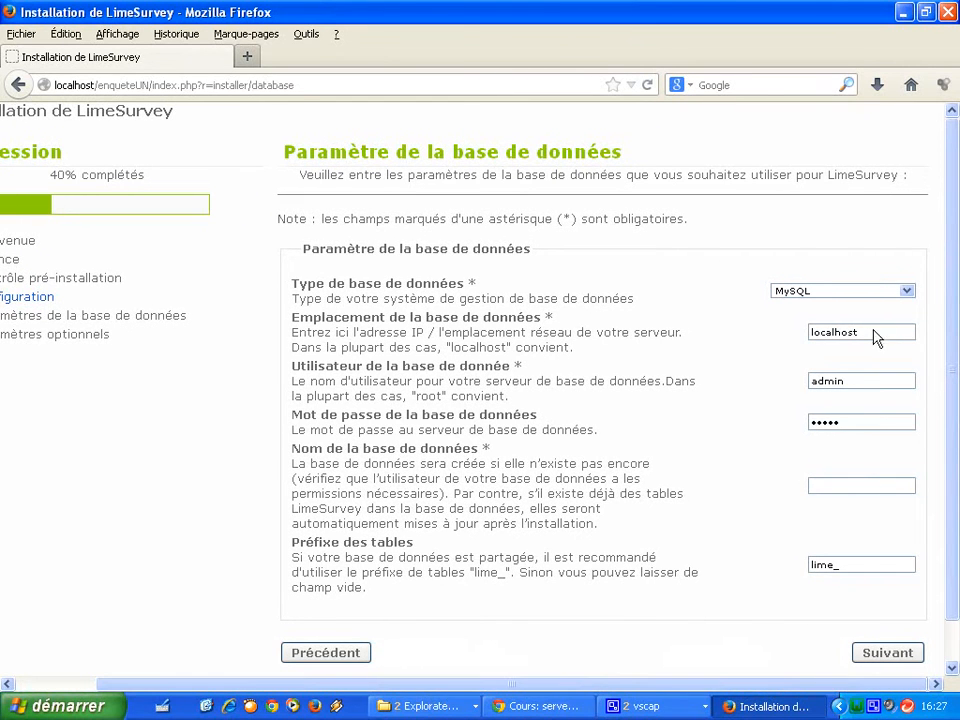
drag(858, 332, 806, 332)
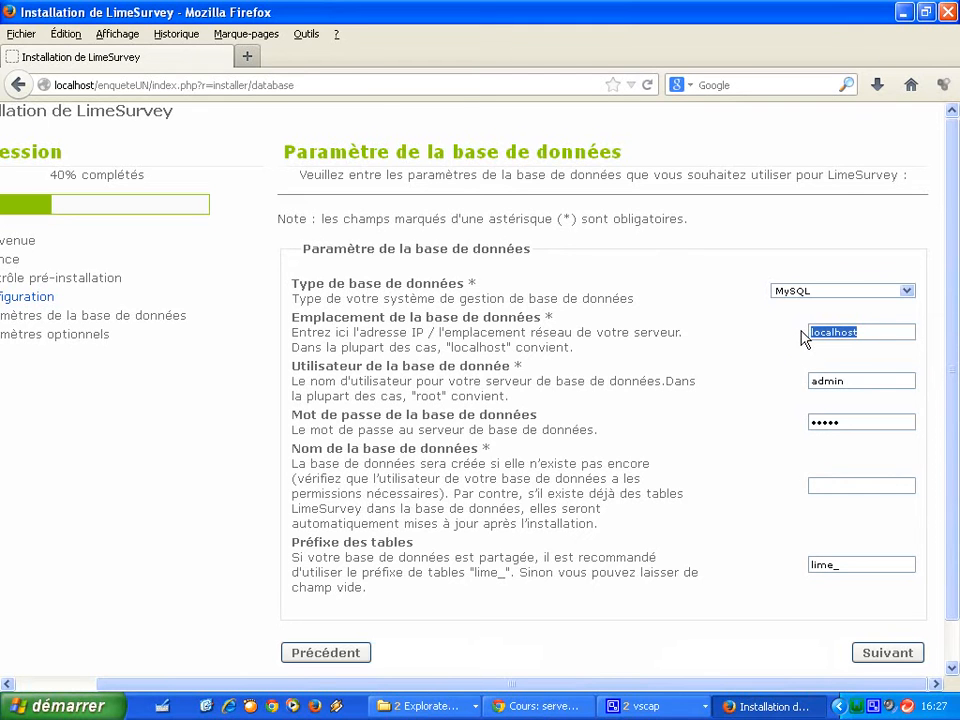
drag(96, 87, 55, 88)
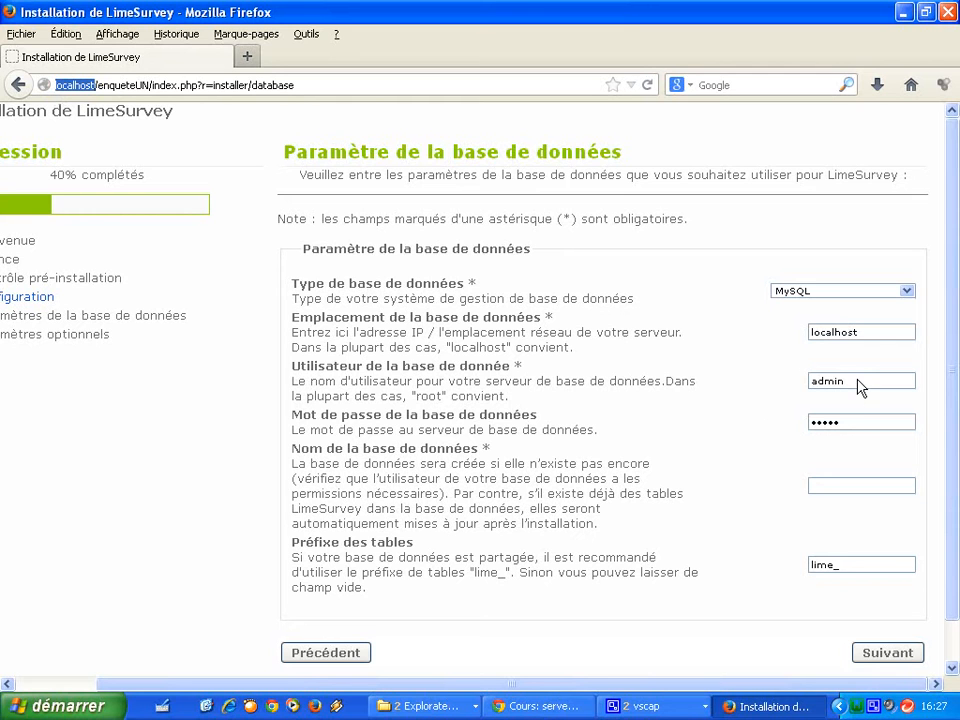
drag(860, 388, 808, 388)
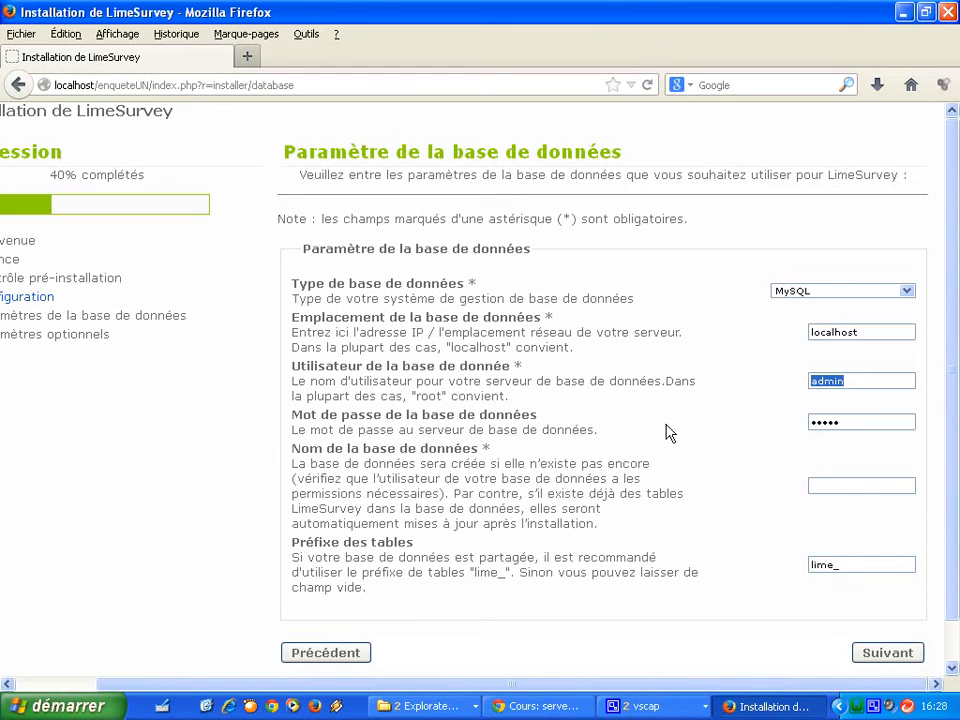
text(root)
drag(853, 431, 786, 434)
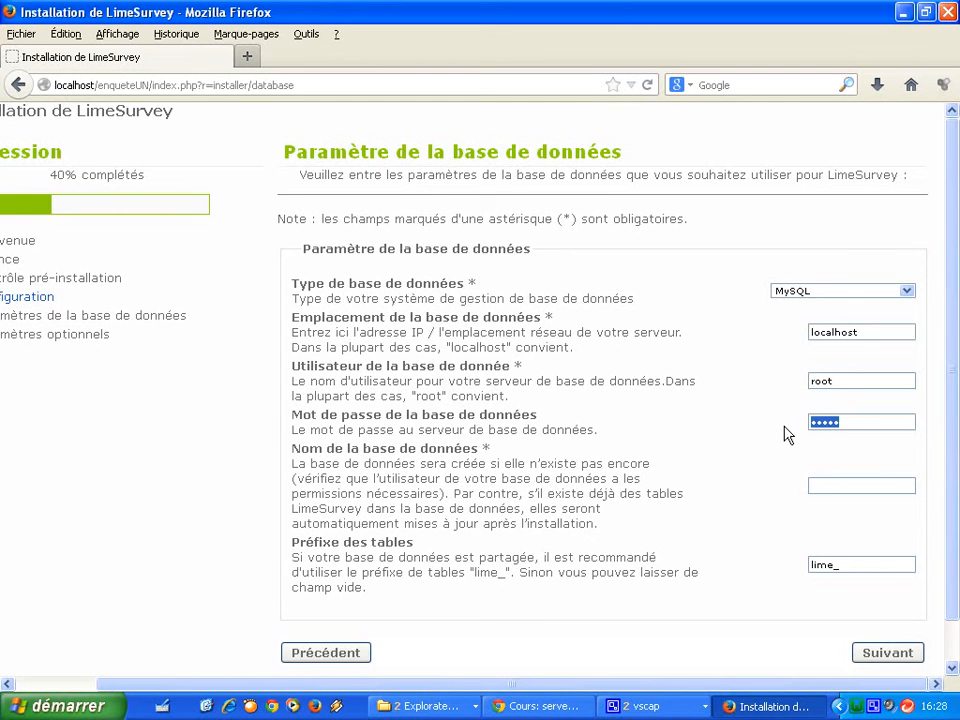
key(BackSpace)
Enter enqueteUN as the database name.
click(857, 497)
text(enqueteUN)
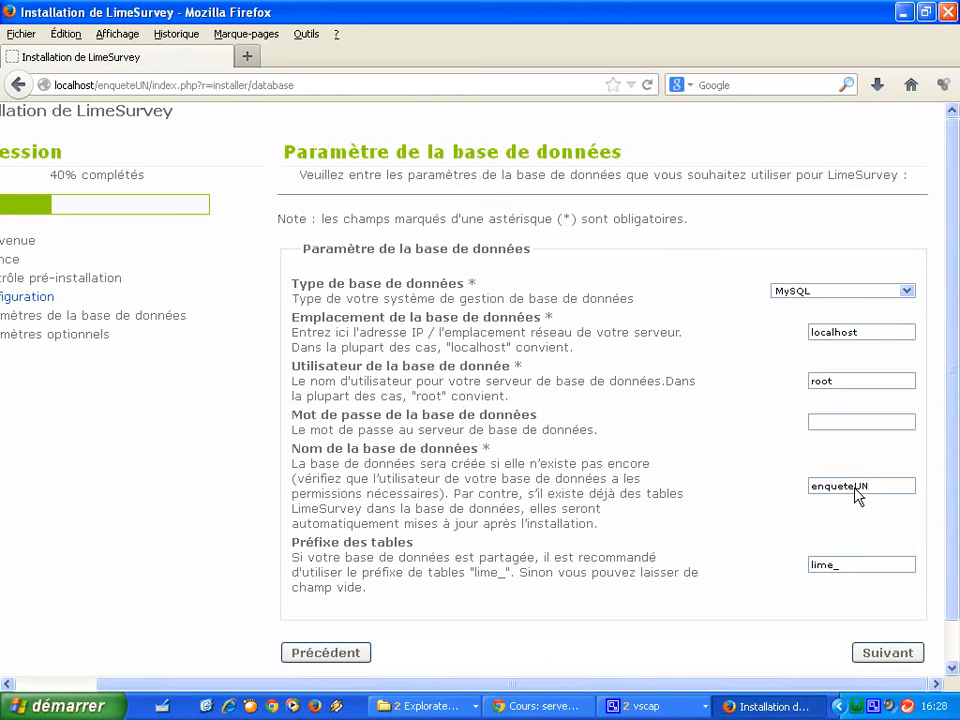
right_click(857, 708)
Create the enqueteUN database in phpMyAdmin, then close the phpMyAdmin tab.
click(857, 708)
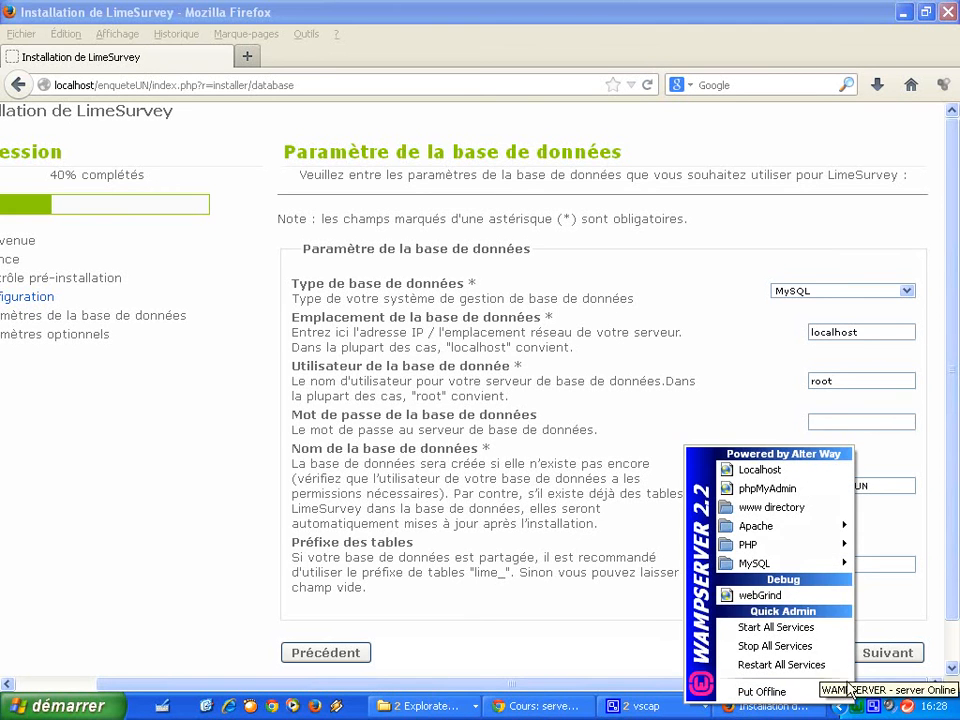
click(804, 494)
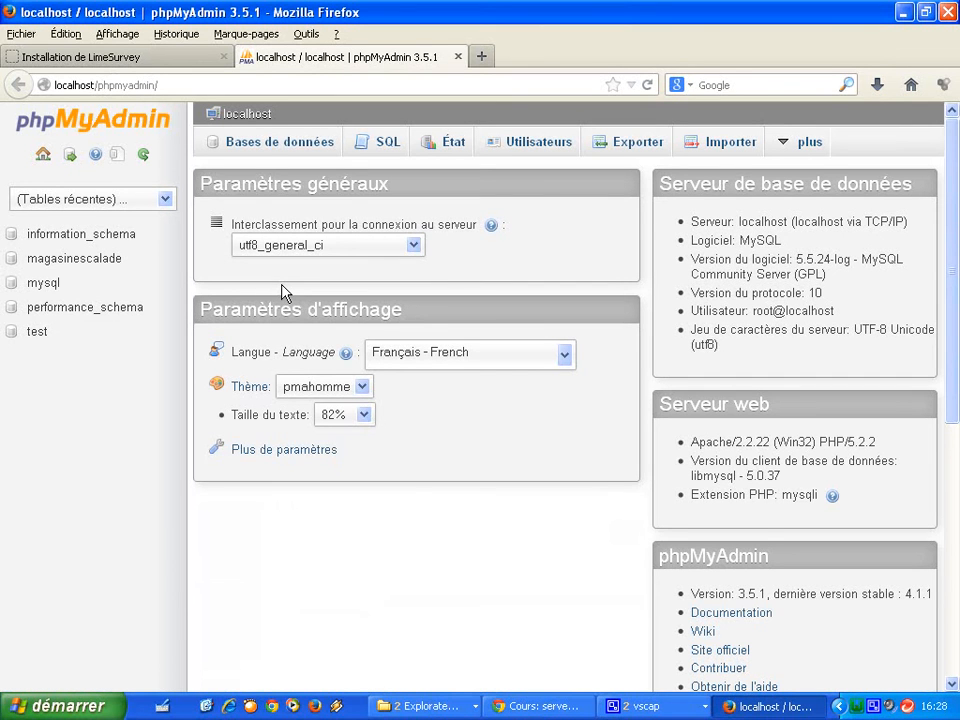
click(266, 141)
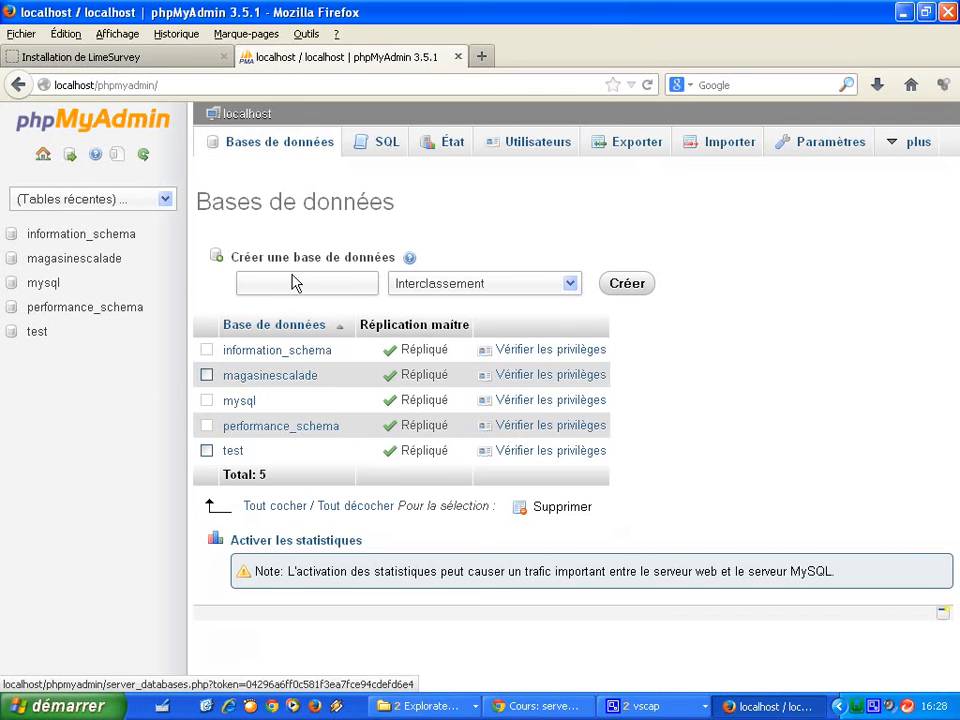
click(316, 287)
text(enquete)
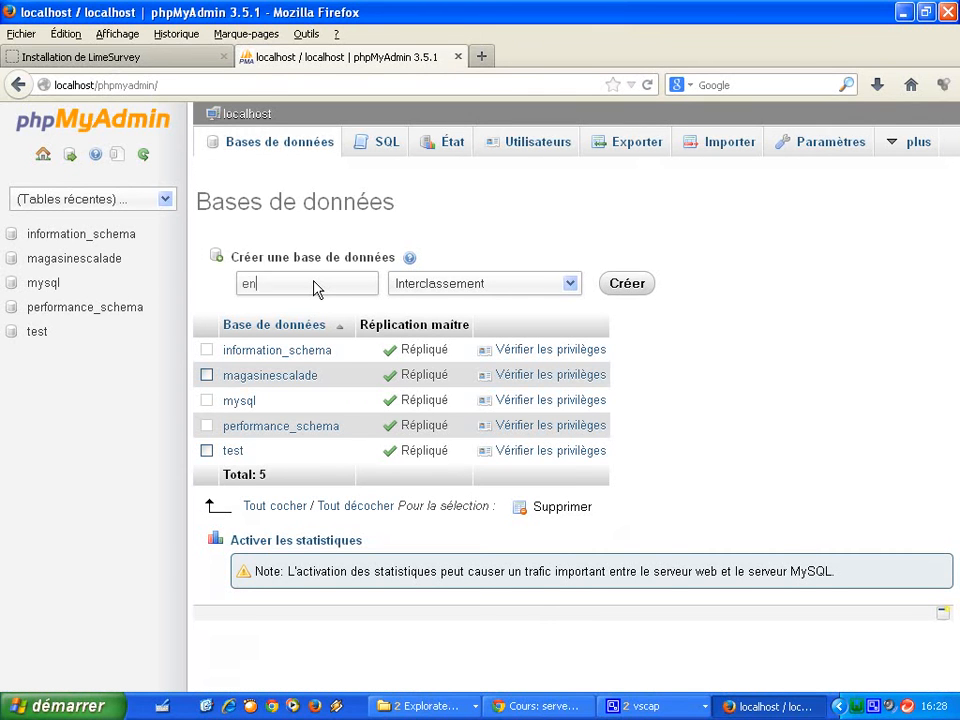
text(N)
click(622, 285)
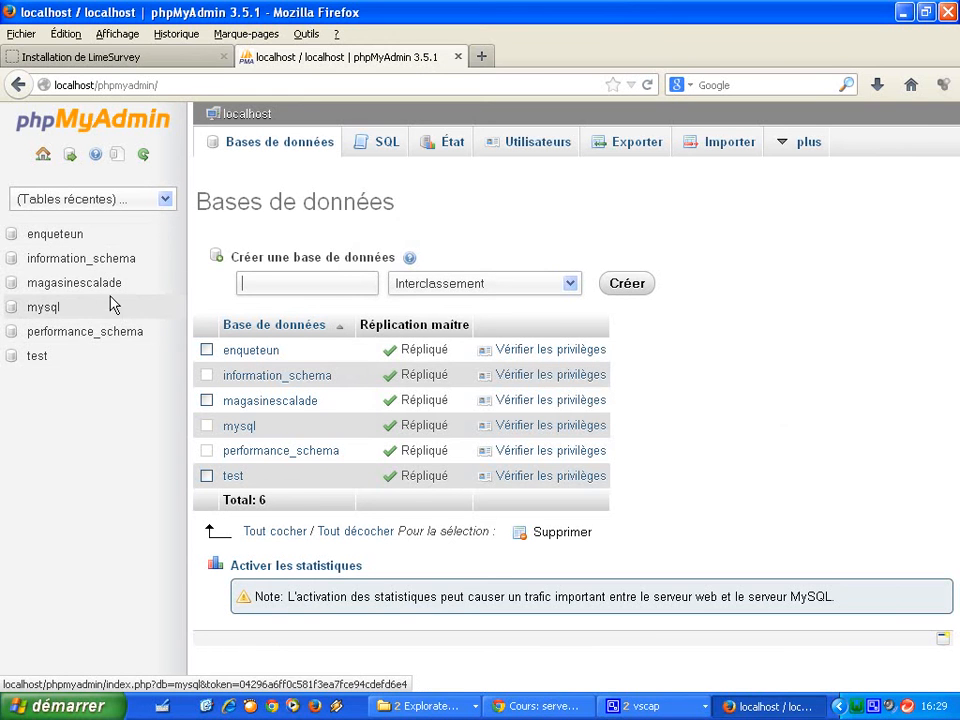
click(457, 57)
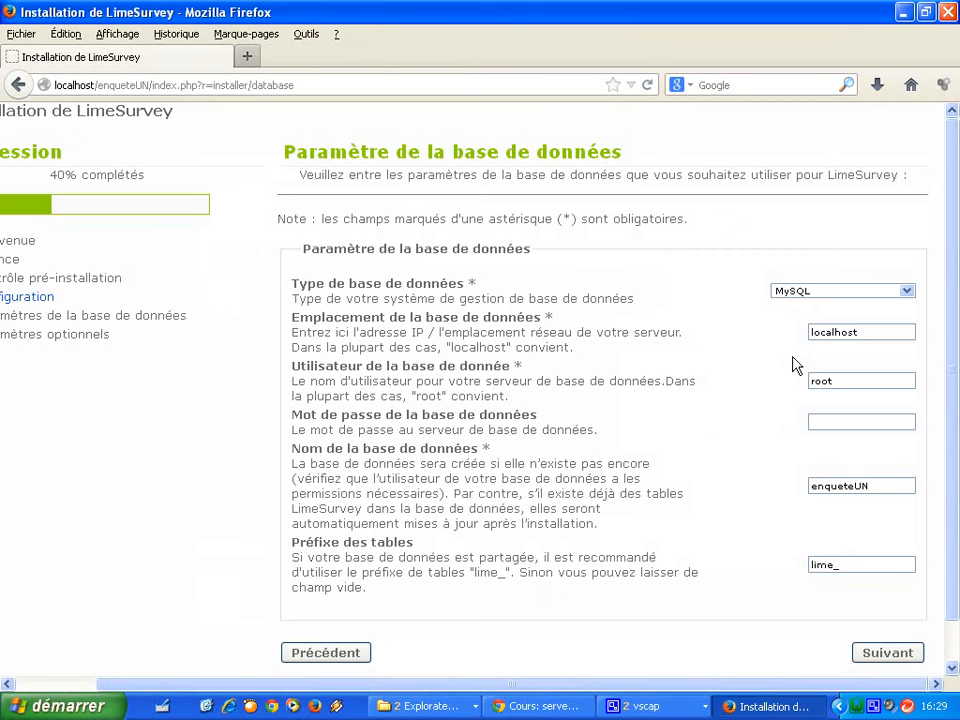
Submit the database settings and run 'Structurer la base de données' on enqueteUN.
click(872, 653)
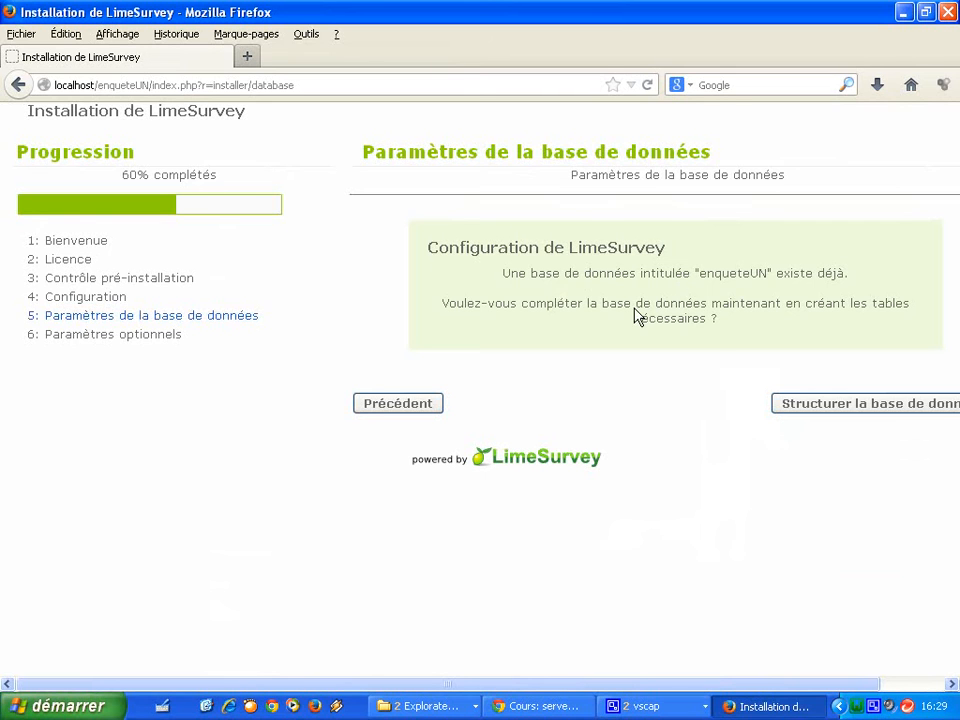
click(816, 404)
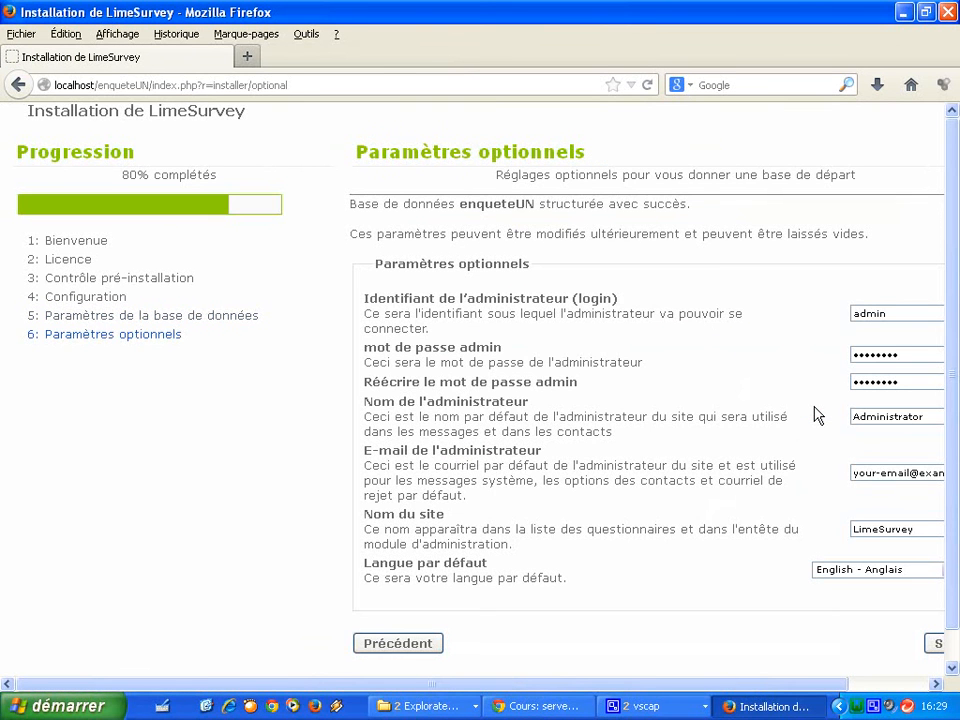
Enter and confirm the admin password, and replace the default administrator name with the user's own name.
drag(565, 686, 665, 688)
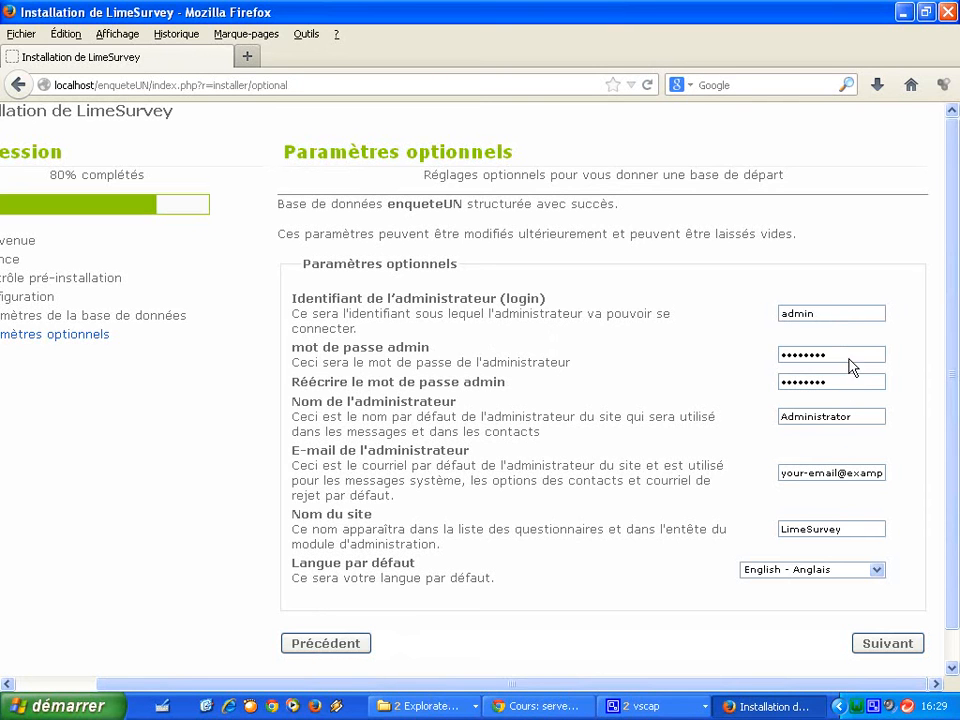
drag(849, 358, 708, 354)
text(••)
key(Tab)
text(adm)
drag(858, 425, 703, 417)
text(julian)
Make Français the default language, name the site 'enqueteUN', and finish the installation.
click(874, 571)
key(Down)
key(Down)
key(Down)
key(Down)
key(Down)
key(Down)
key(Down)
key(Down)
key(Down)
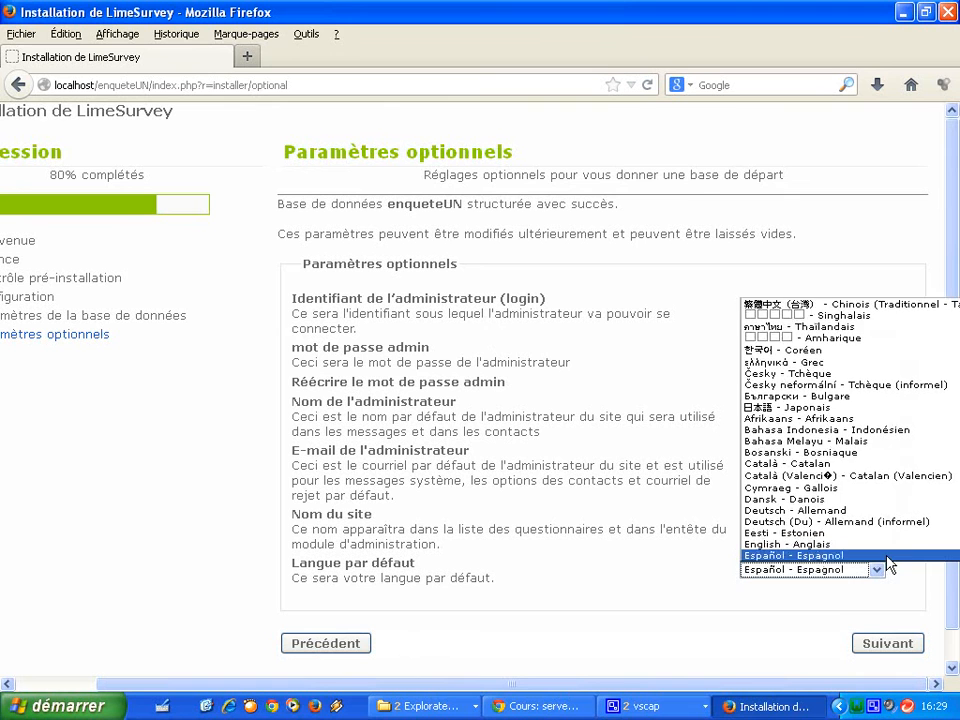
key(Up)
key(Up)
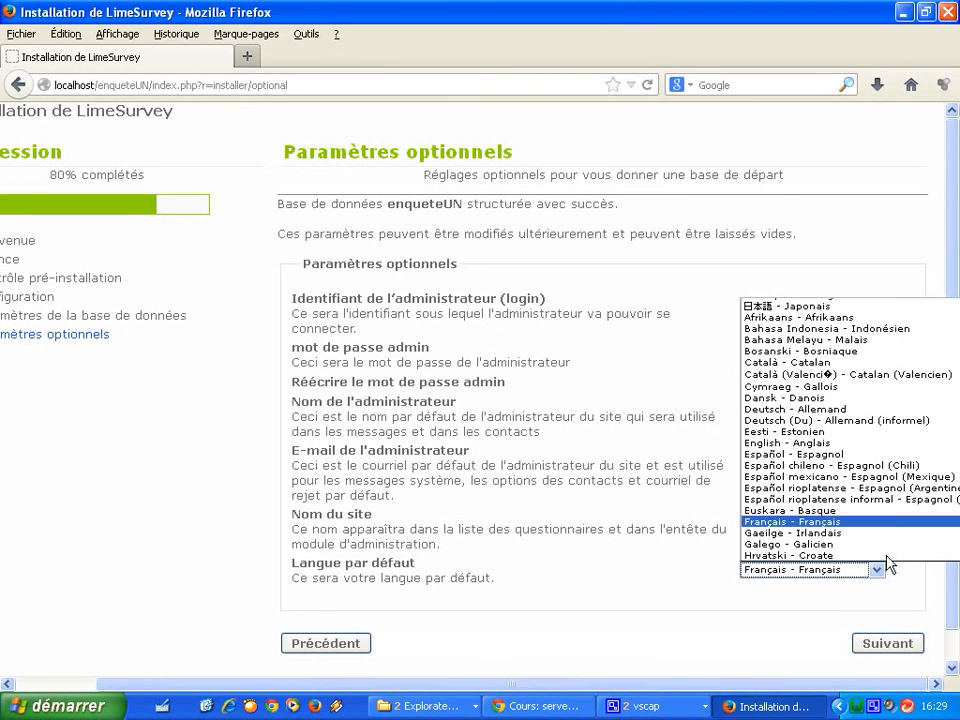
key(Return)
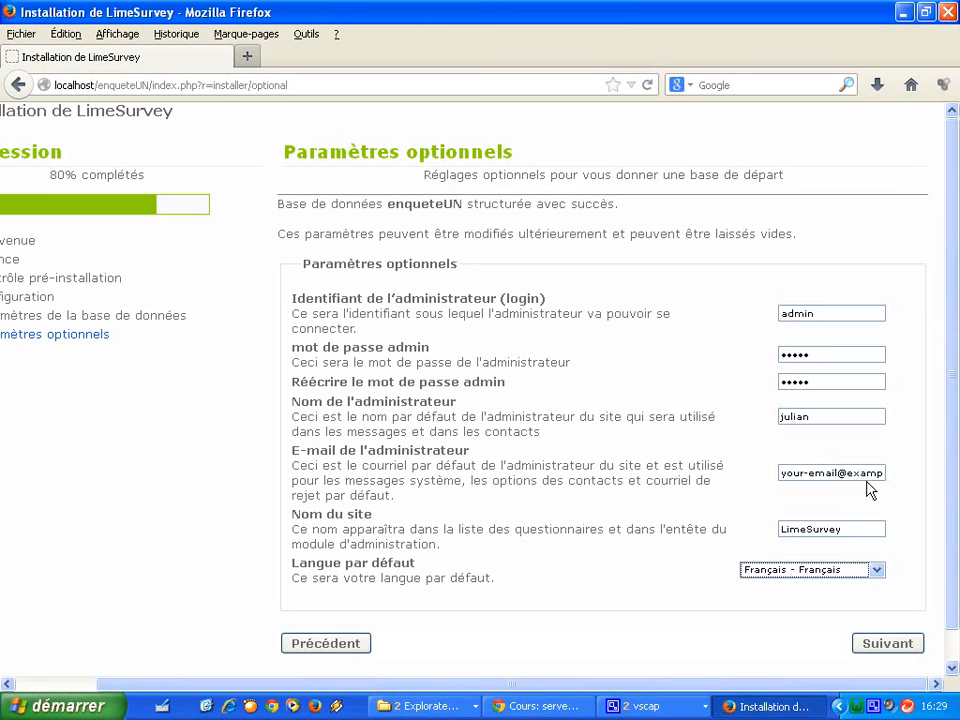
drag(850, 530, 746, 527)
text(ens)
text(qu)
text(eteUN)
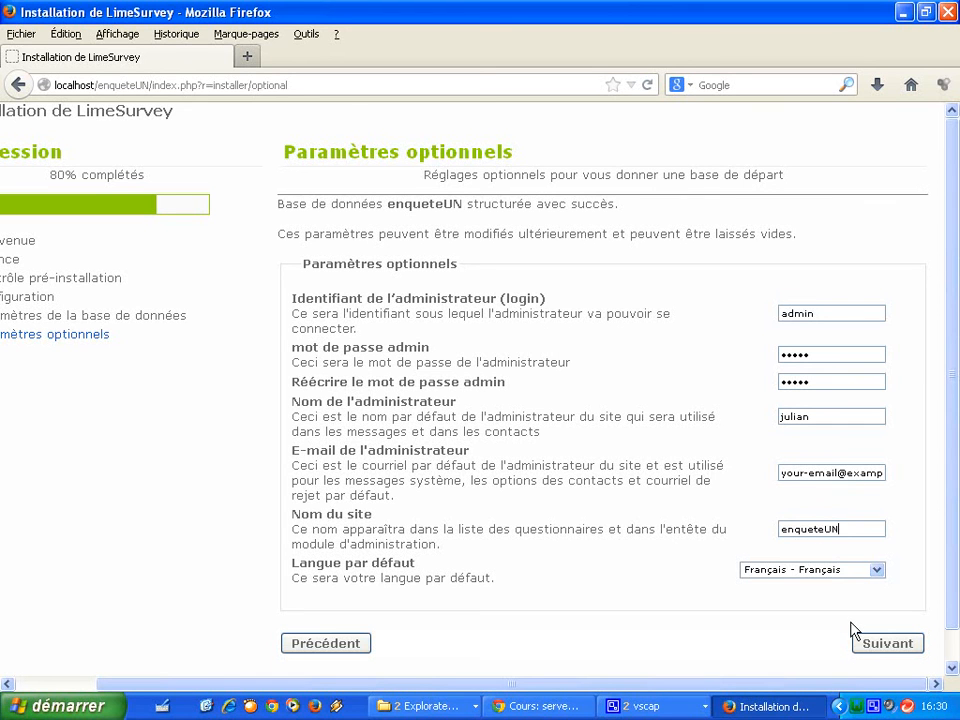
click(868, 647)
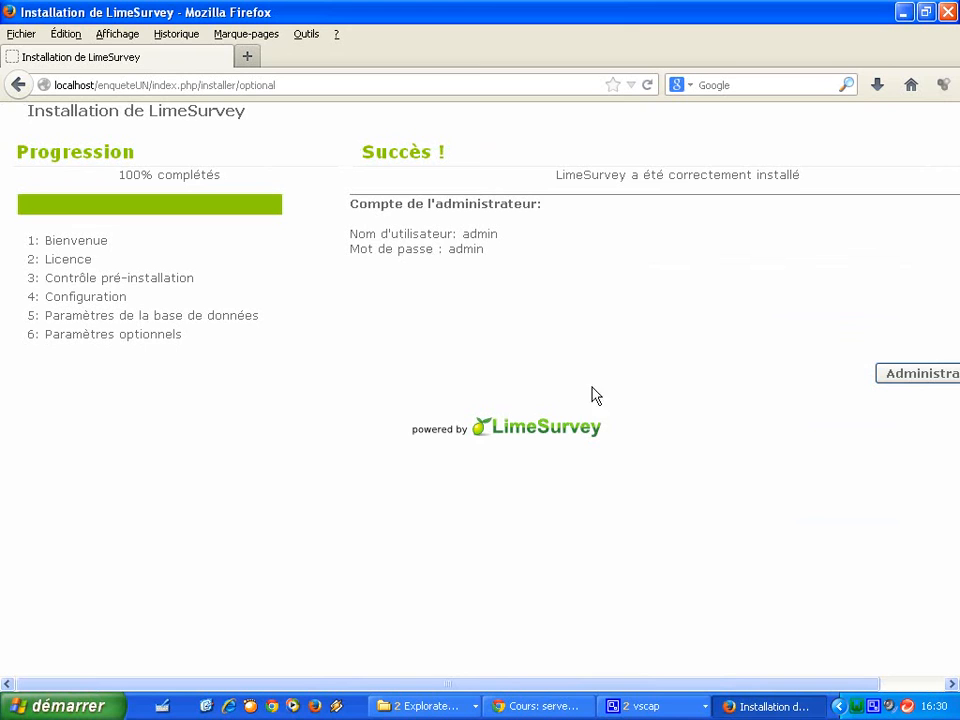
Log in to the enqueteUN administration as admin with the password, then open a new Firefox tab.
click(925, 374)
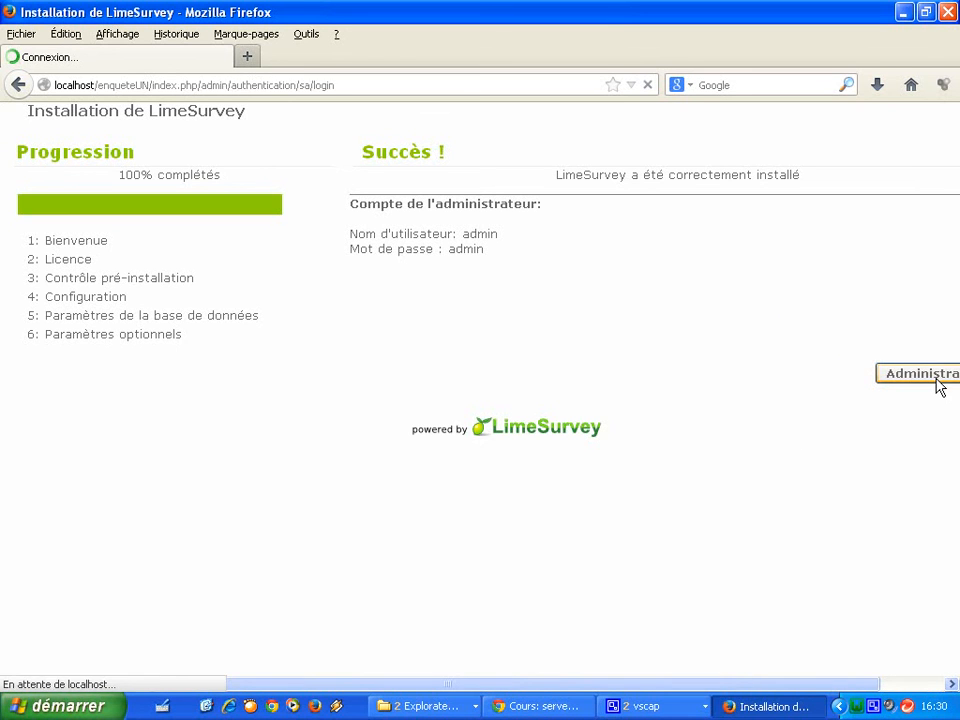
drag(500, 230, 404, 228)
text(•dmin)
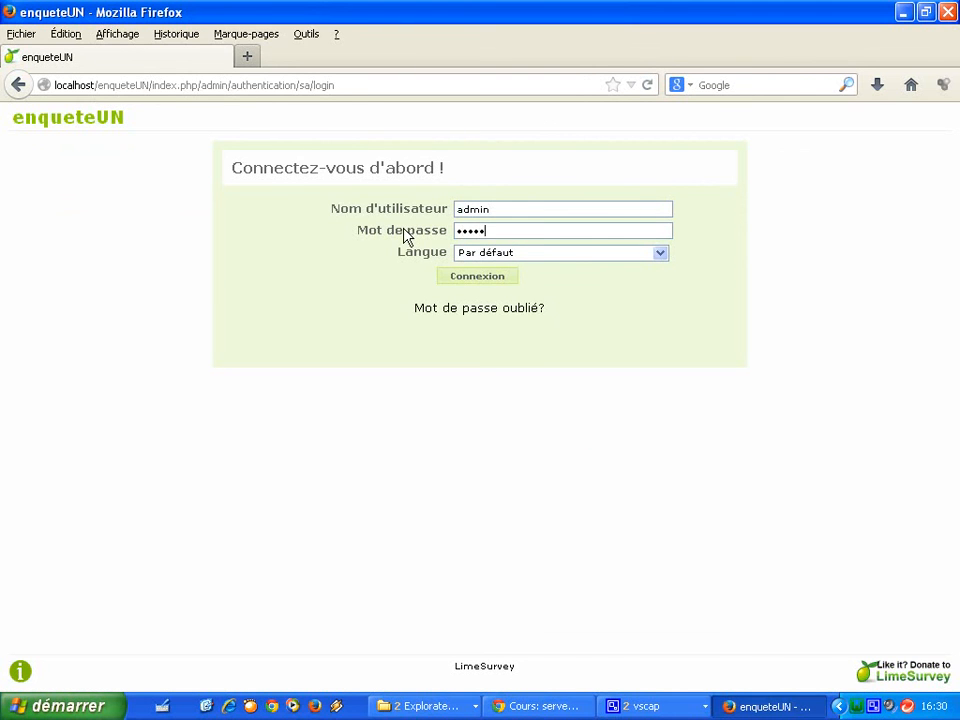
click(656, 256)
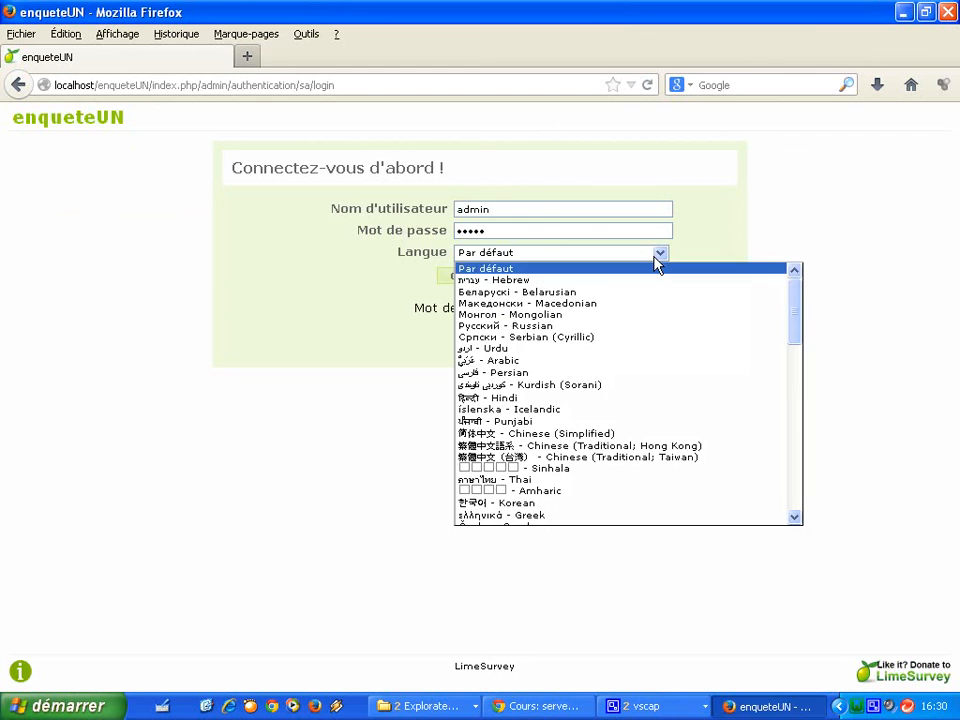
click(604, 268)
click(502, 282)
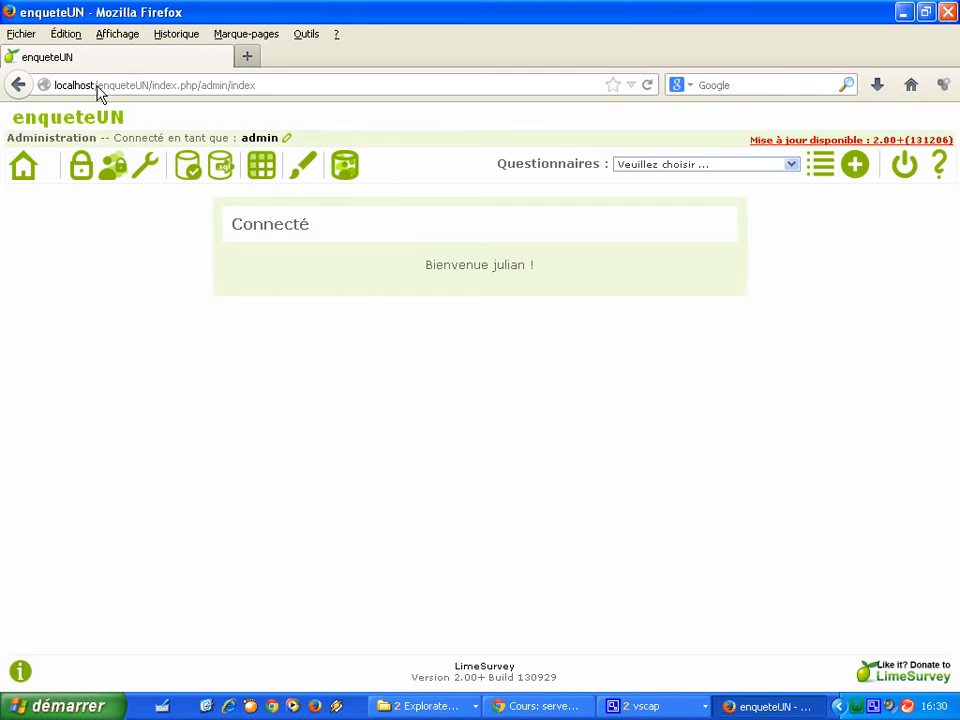
click(247, 59)
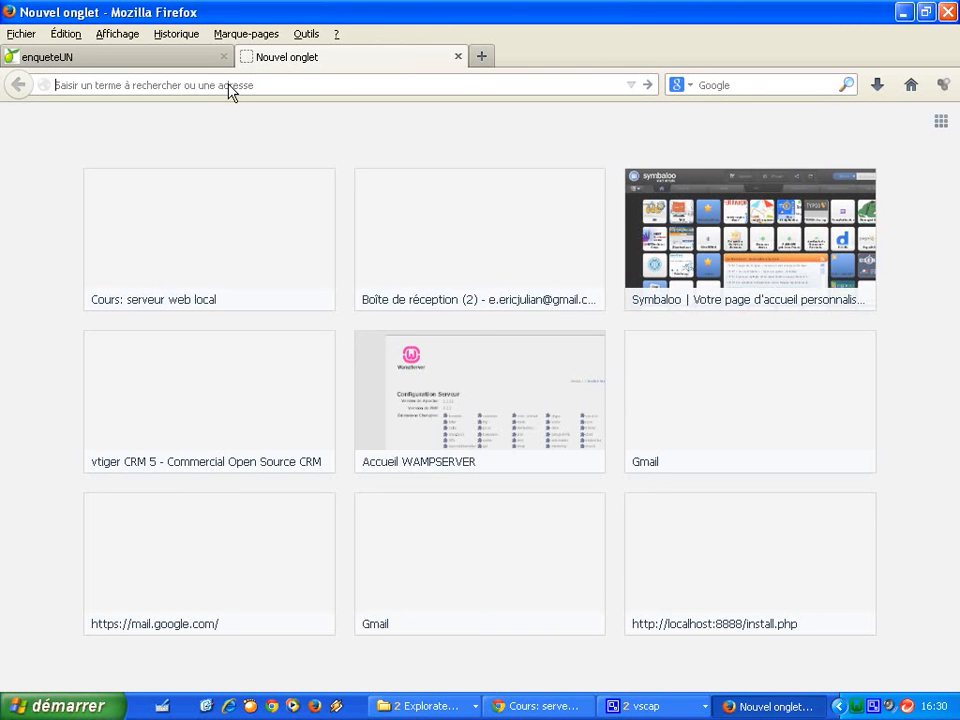
Load tablet/enqueteUN in the new tab to show the public page with no surveys yet.
text(tablet/)
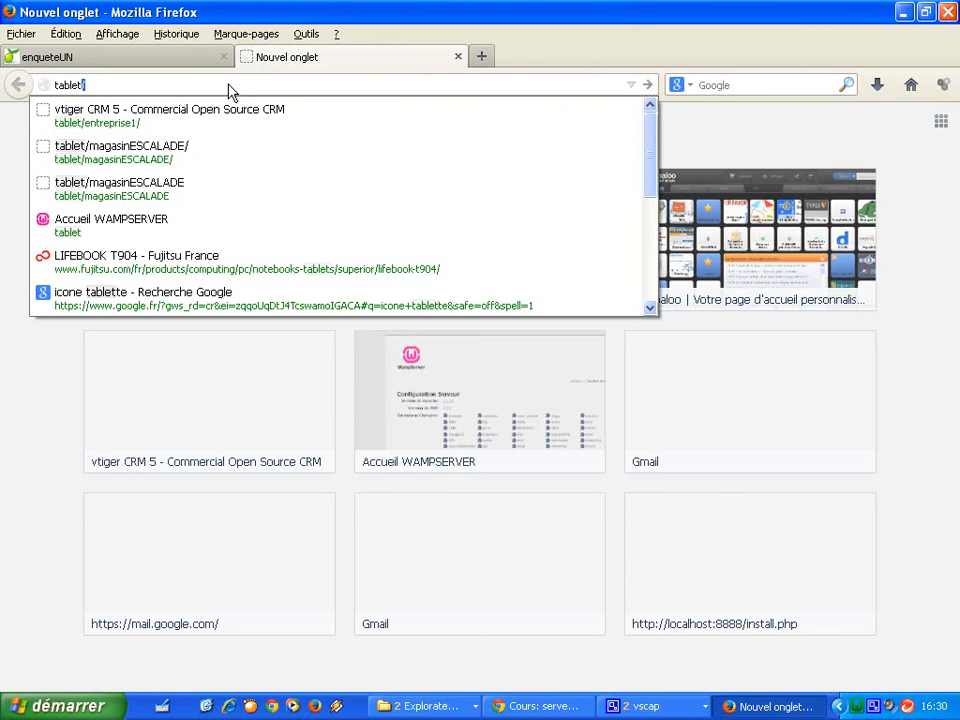
text(enqute)
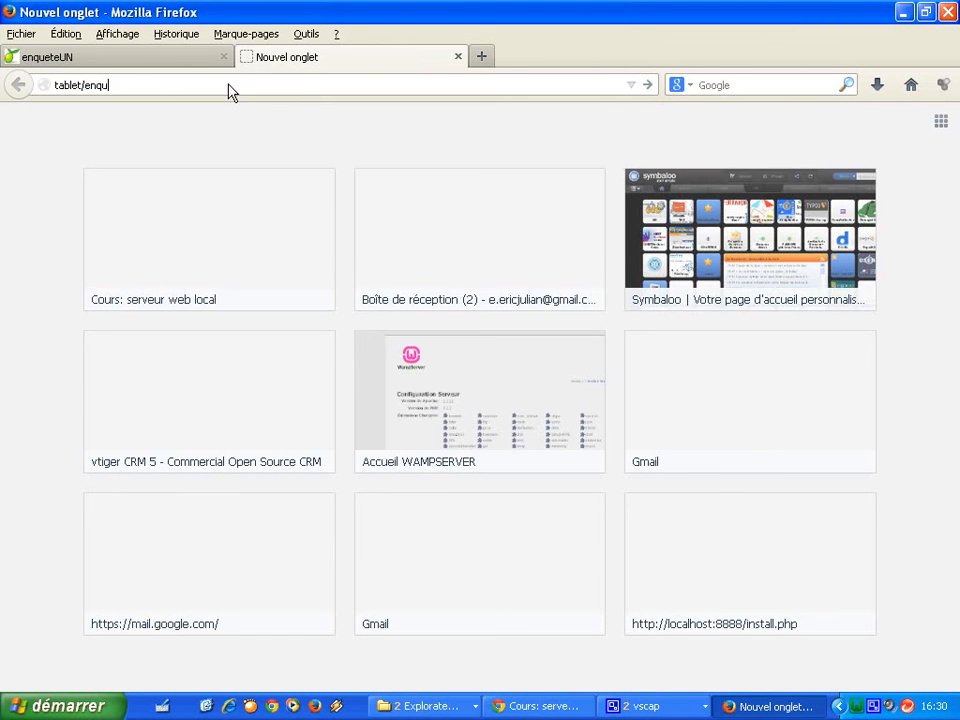
key(BackSpace)
key(BackSpace)
text(uete)
key(Return)
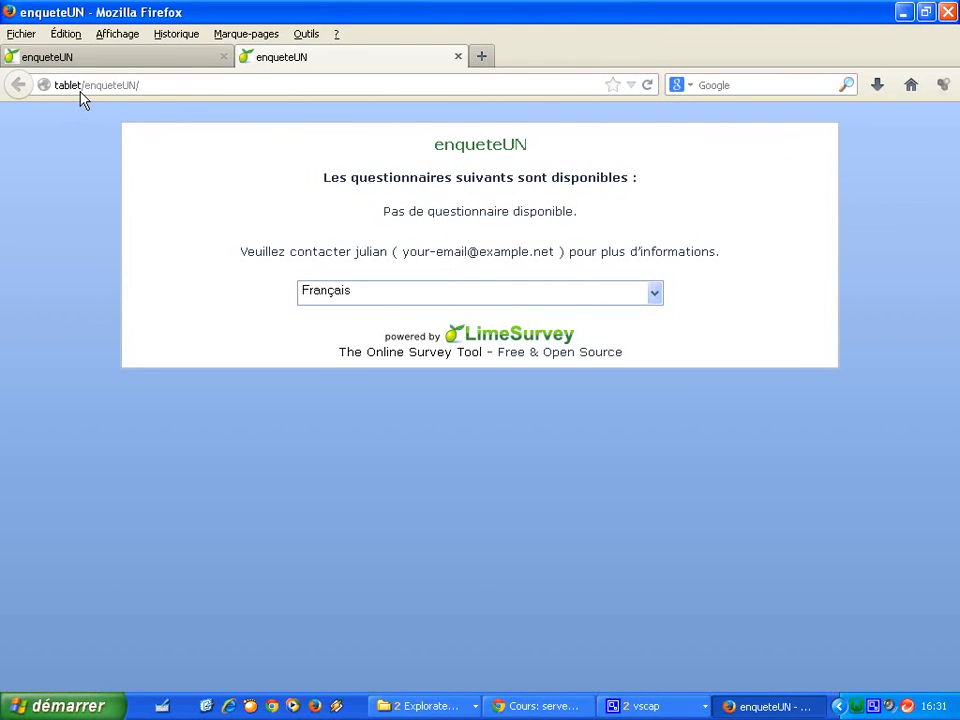
drag(55, 86, 84, 88)
click(245, 285)
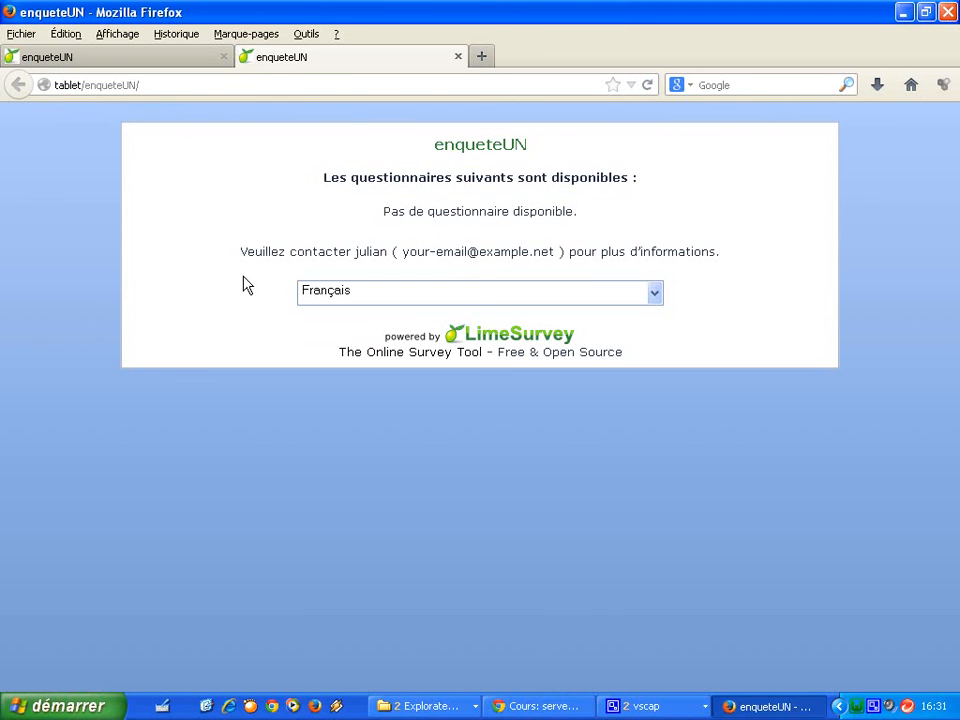